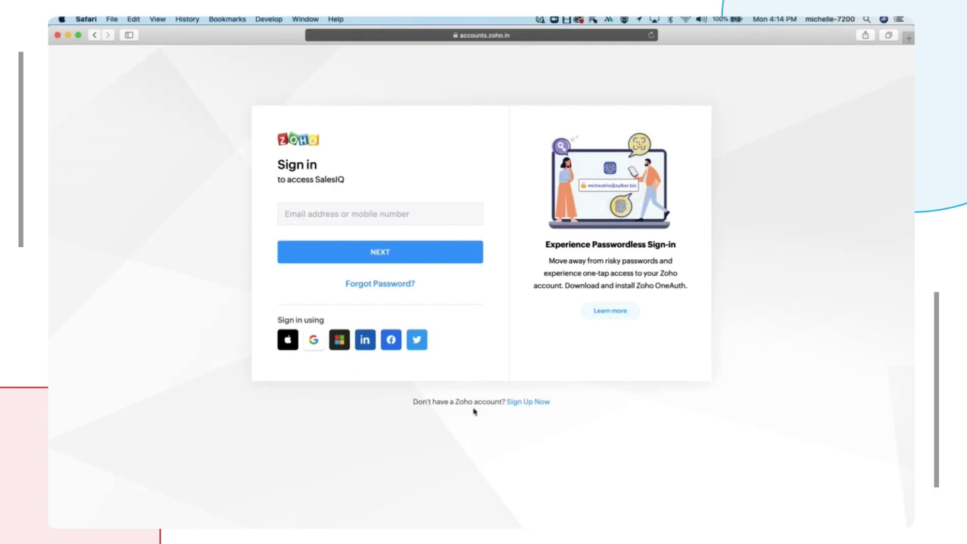
Step: Start the sign-up for a Zoho account and open the live visitor view in SalesIQ
left_click(530, 404)
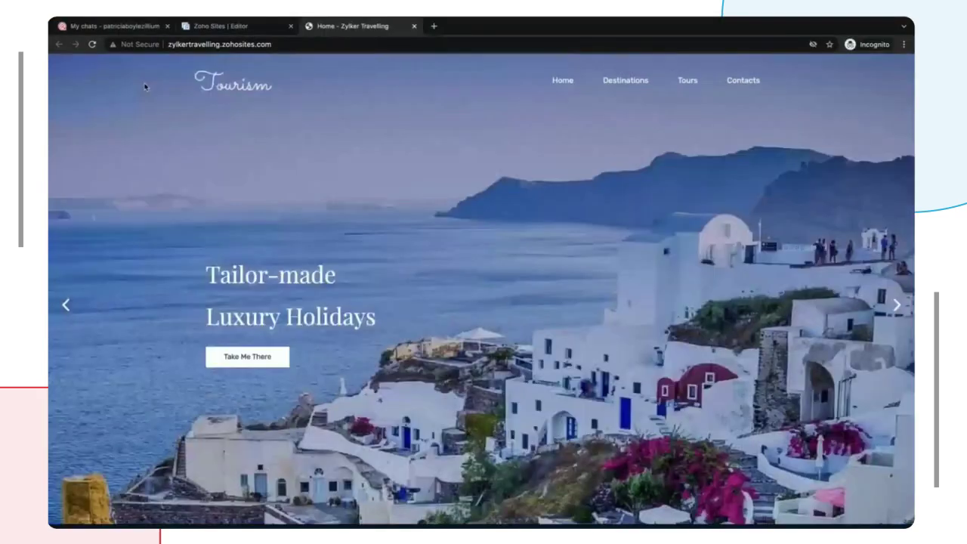
left_click(113, 25)
left_click(65, 95)
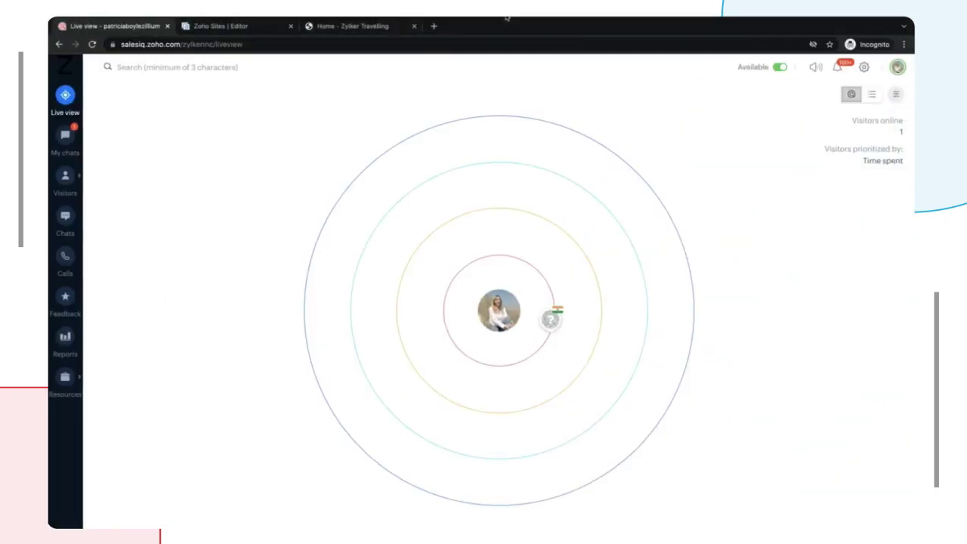
Step: Switch to the Zoho Sites editor and open the site's Zoho SalesIQ live chat integration settings
left_click(208, 25)
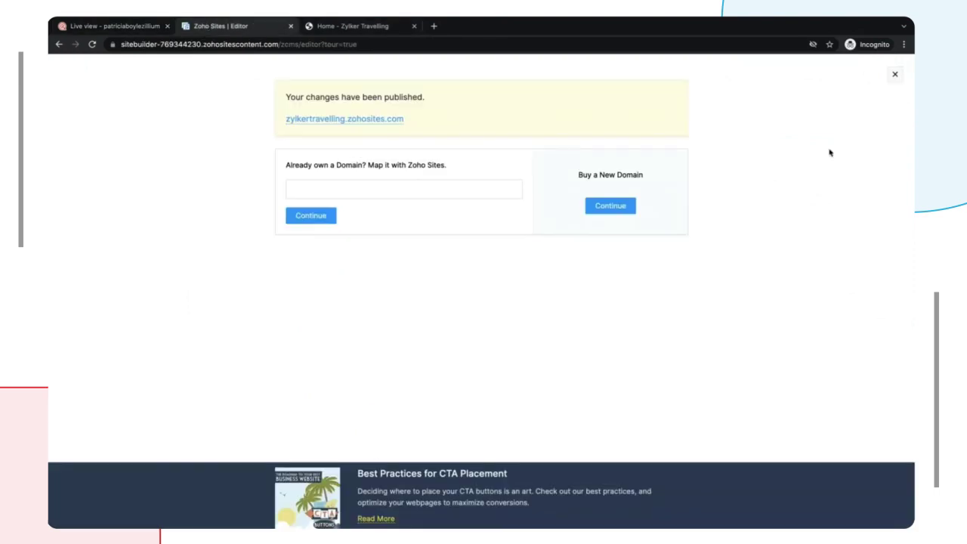
left_click(895, 76)
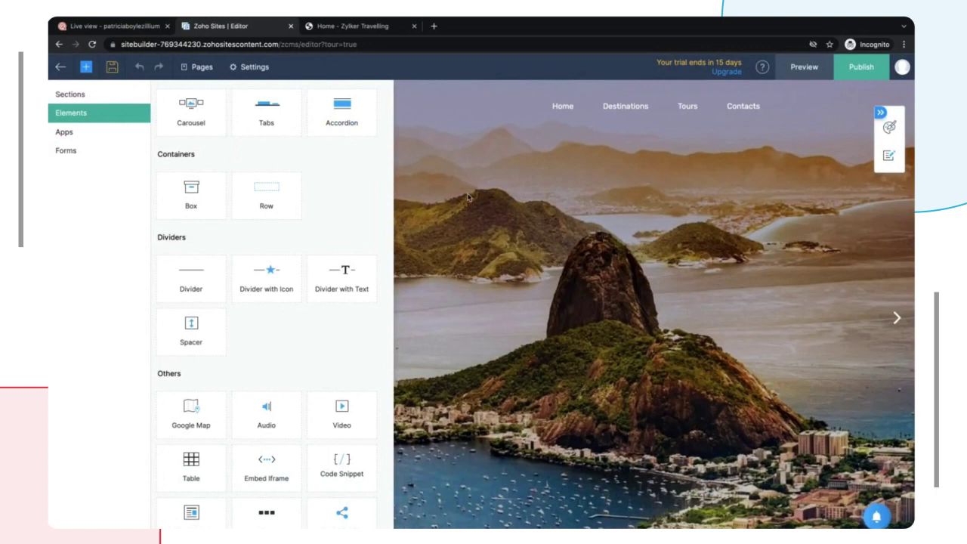
left_click(237, 68)
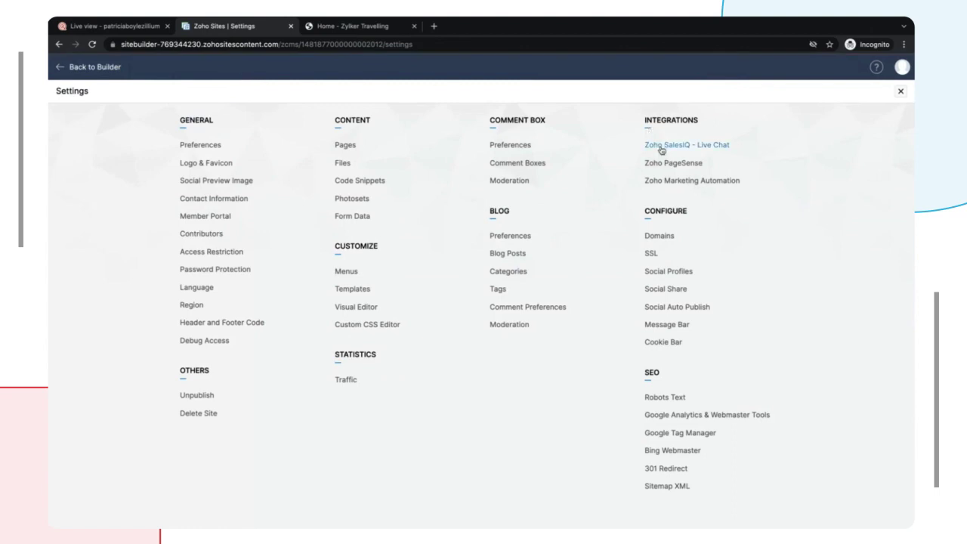
left_click(661, 151)
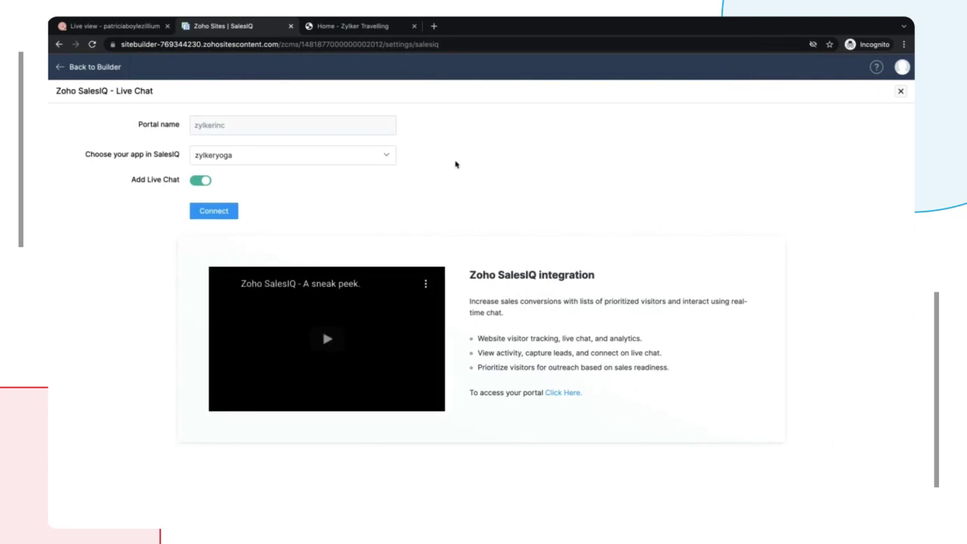
Step: Connect the site to the zylkertravelexperience SalesIQ app with Add Live Chat enabled
left_click(391, 155)
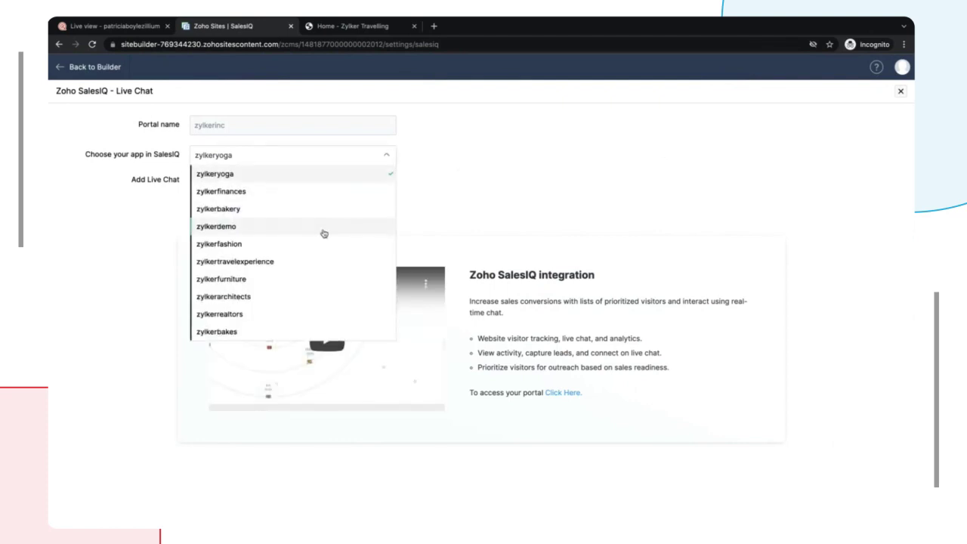
left_click(280, 263)
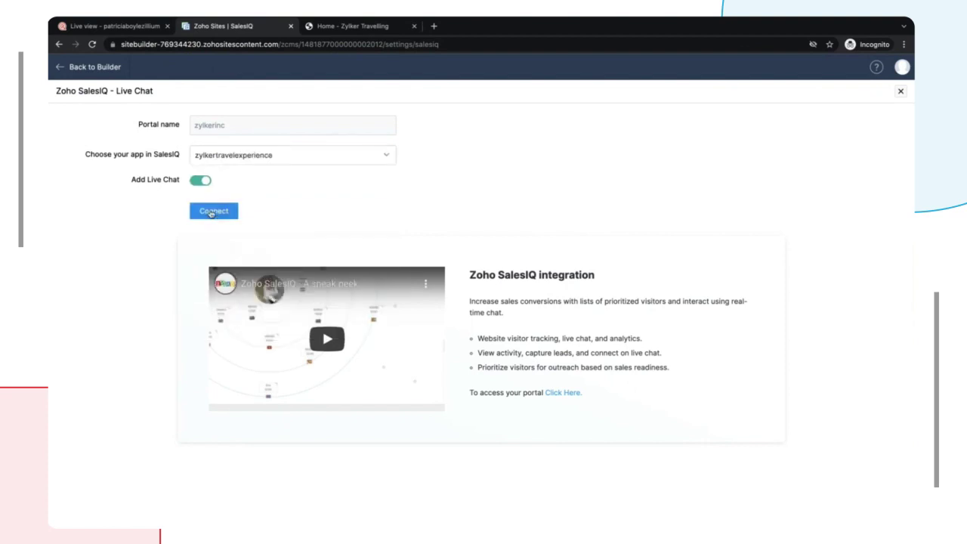
left_click(201, 182)
left_click(201, 181)
left_click(216, 212)
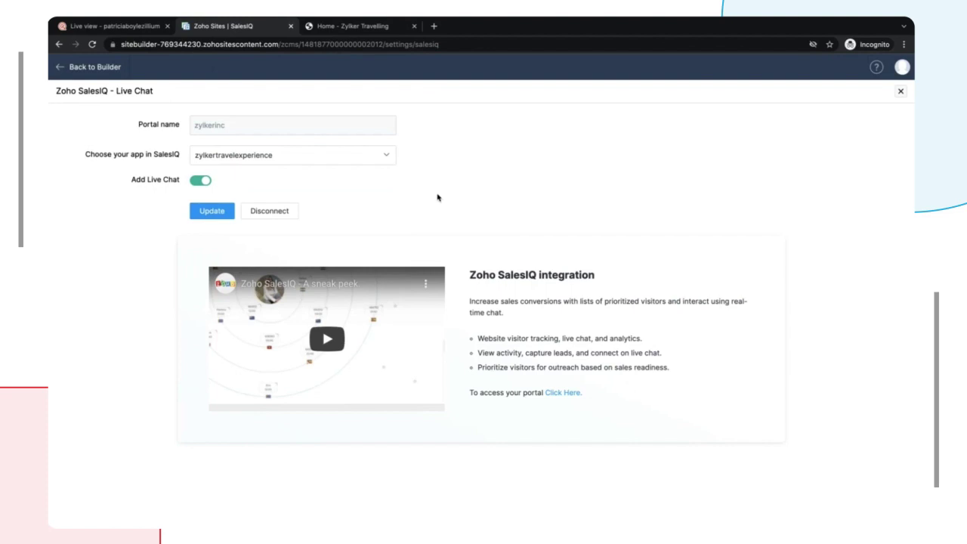
Step: View the published Zylker Travelling site and return to the live chat integration settings
left_click(335, 29)
left_click(303, 44)
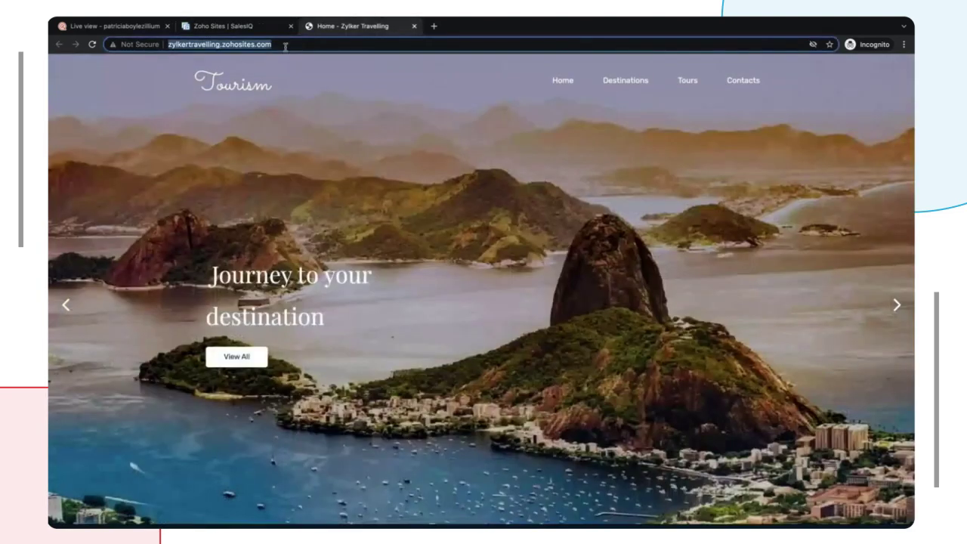
left_click(223, 26)
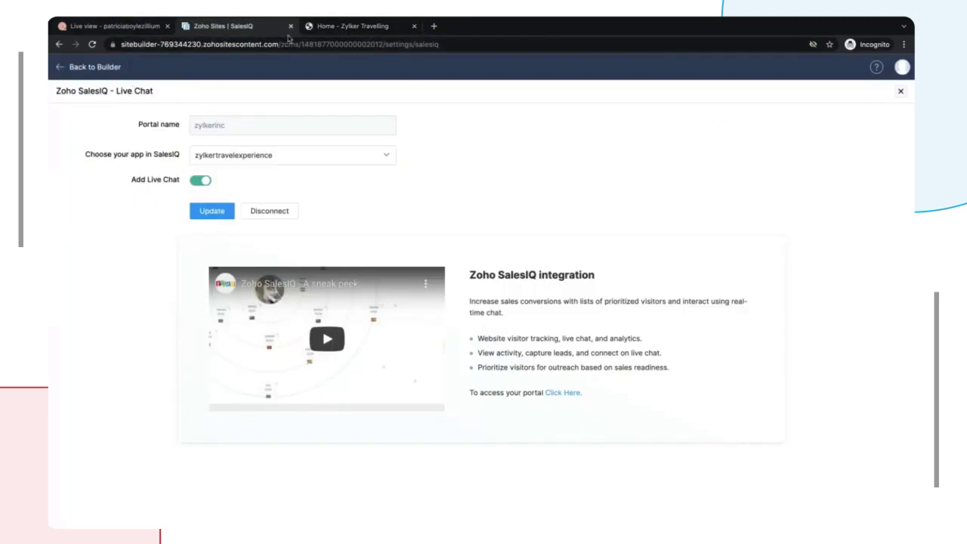
Step: Switch to SalesIQ and delete the Zylker Yoga brand from the Brands (Websites) settings
left_click(89, 27)
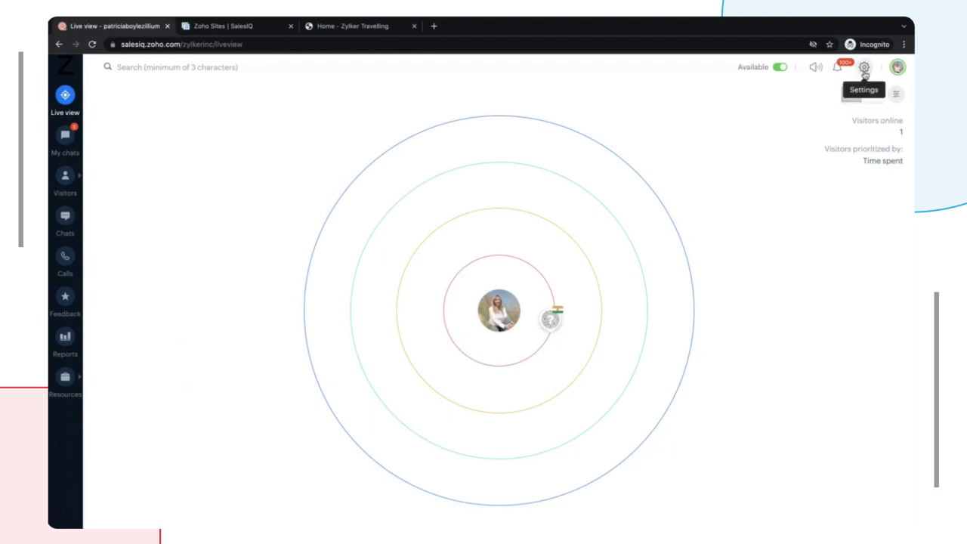
left_click(865, 69)
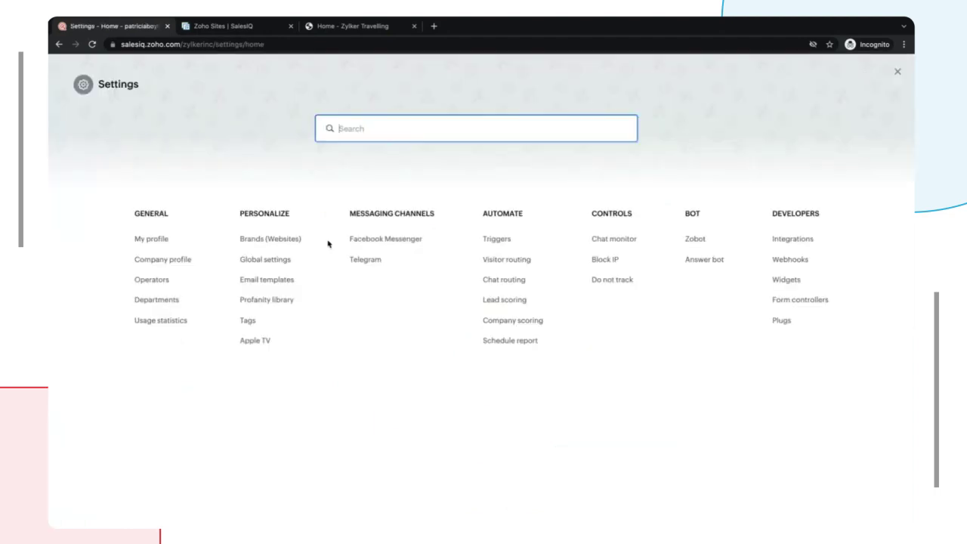
left_click(268, 241)
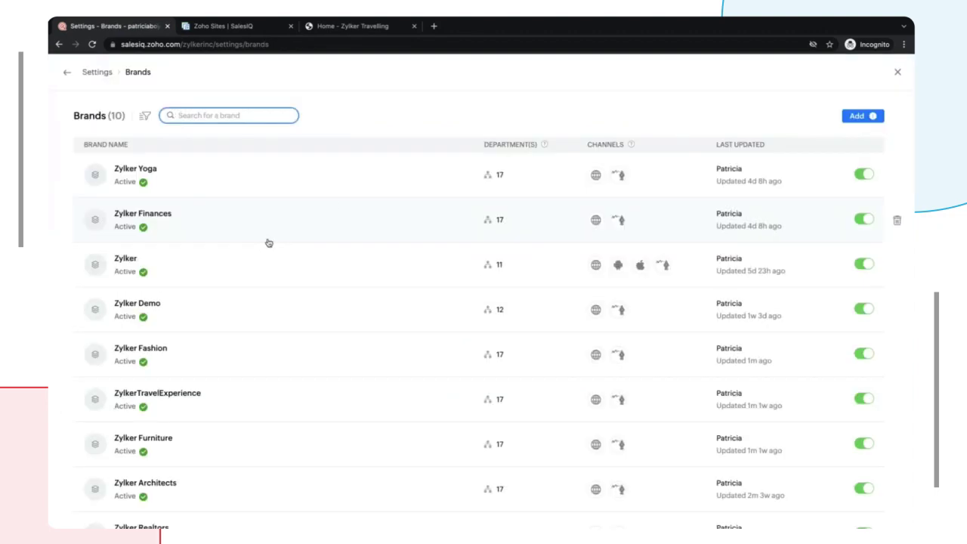
left_click(898, 175)
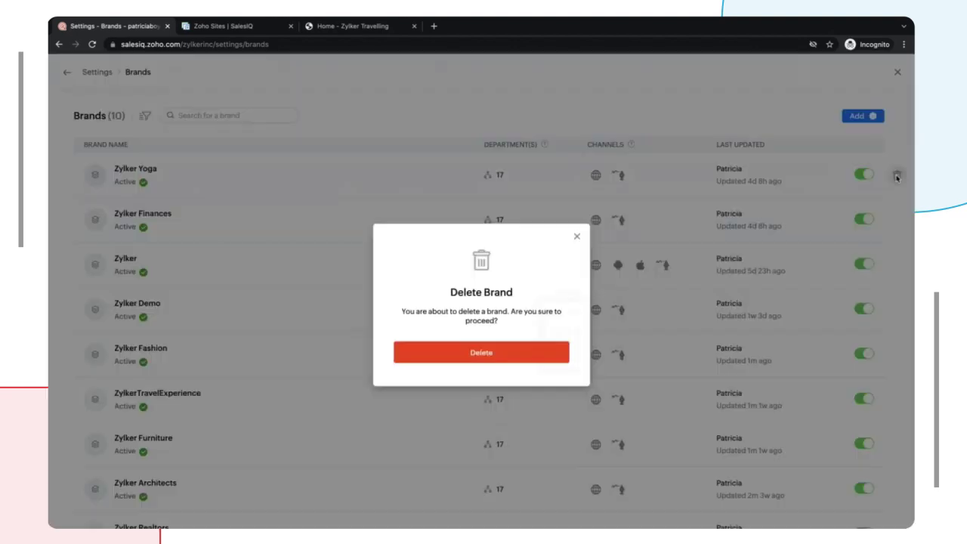
left_click(506, 355)
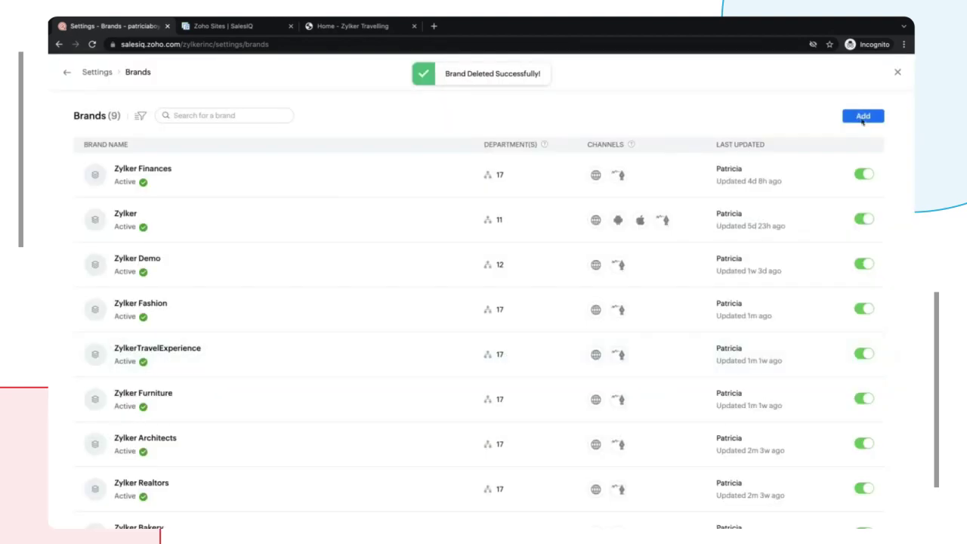
Step: Add a new brand named Zylker Travelling, keeping all departments and the use of their resources
left_click(864, 117)
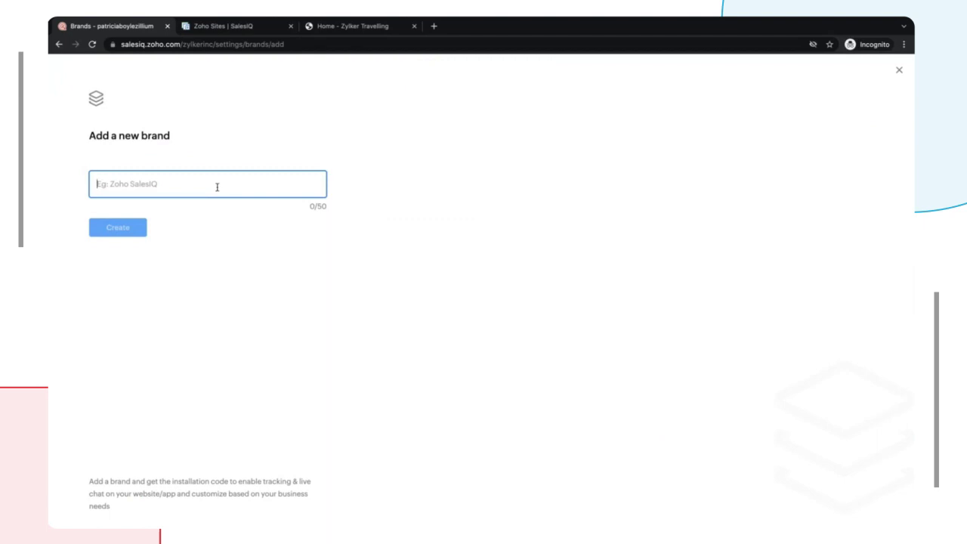
type("Zylker")
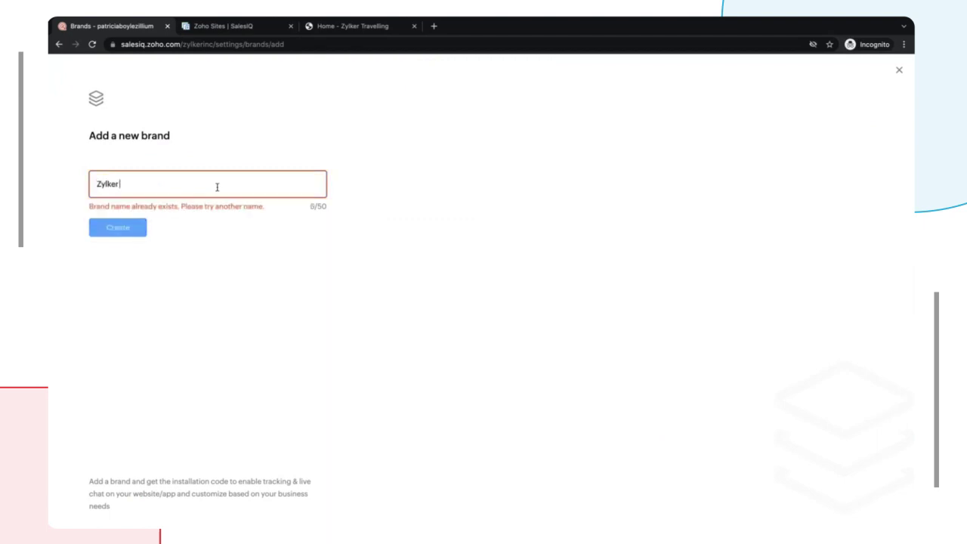
type(" Travelling")
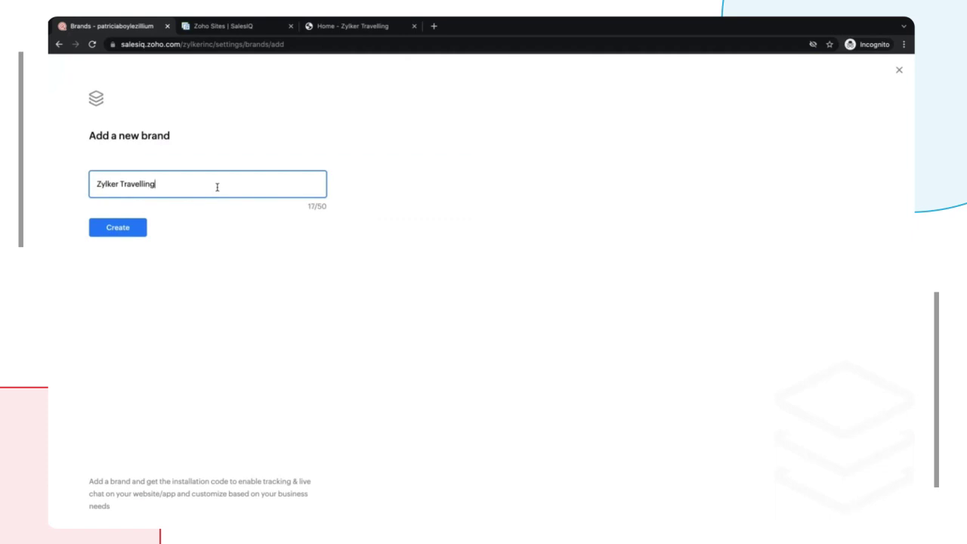
left_click(122, 228)
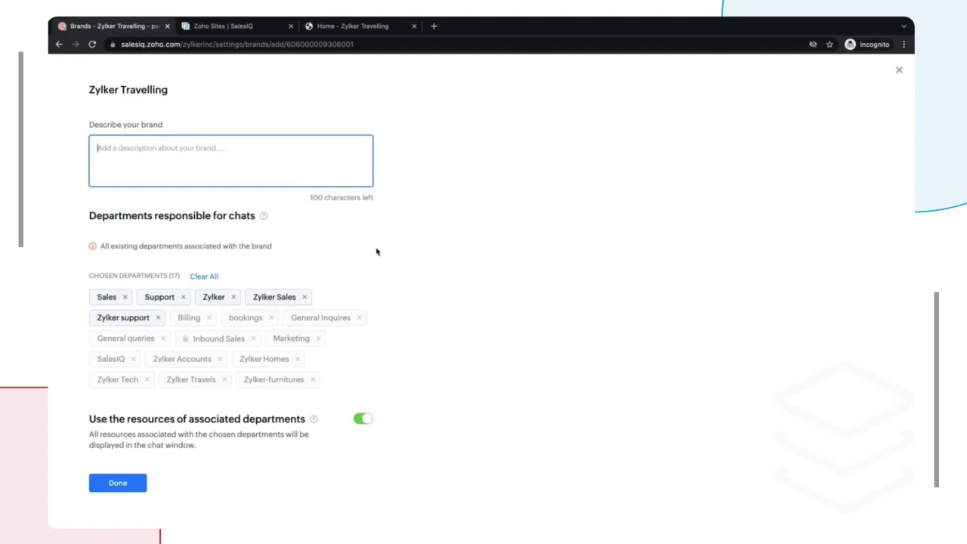
left_click(114, 484)
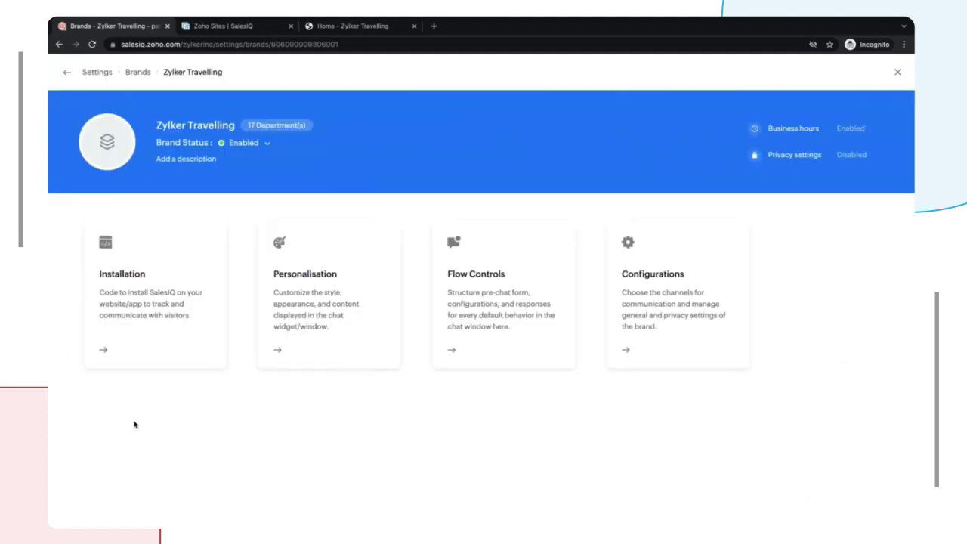
Step: Copy the website installation code of the Zylker Travelling brand
left_click(168, 317)
left_click(140, 248)
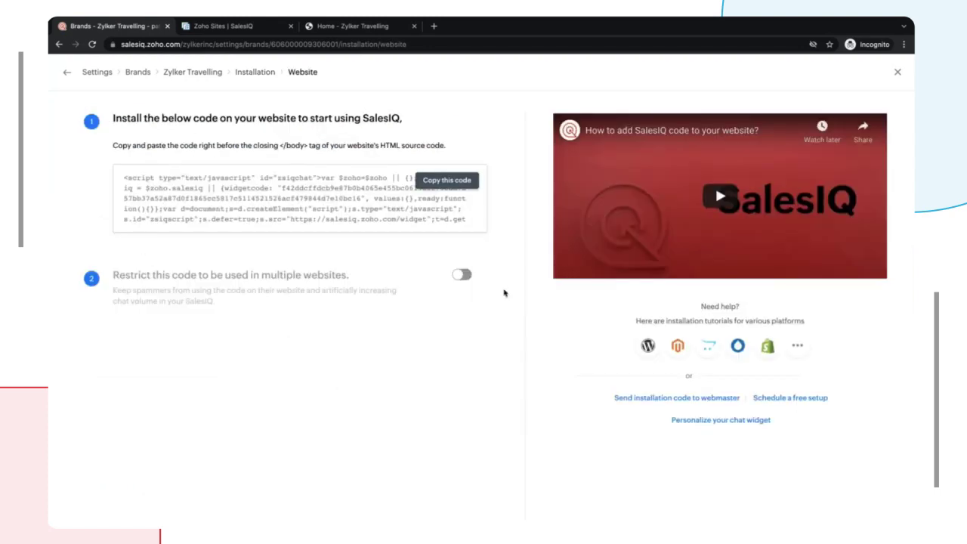
left_click(438, 186)
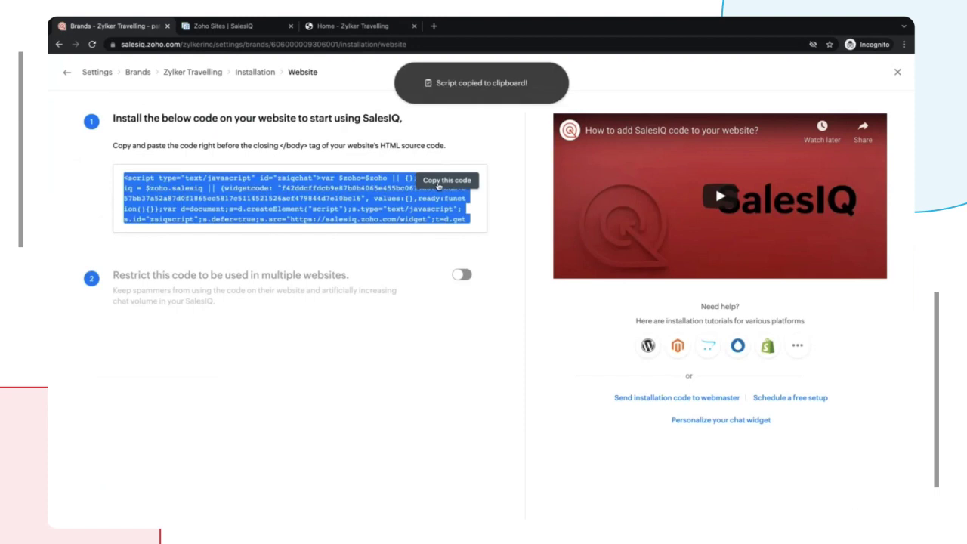
Step: Look at the published site and the SalesIQ apps offered in the Zoho Sites live chat integration, and close the integration settings
left_click(338, 30)
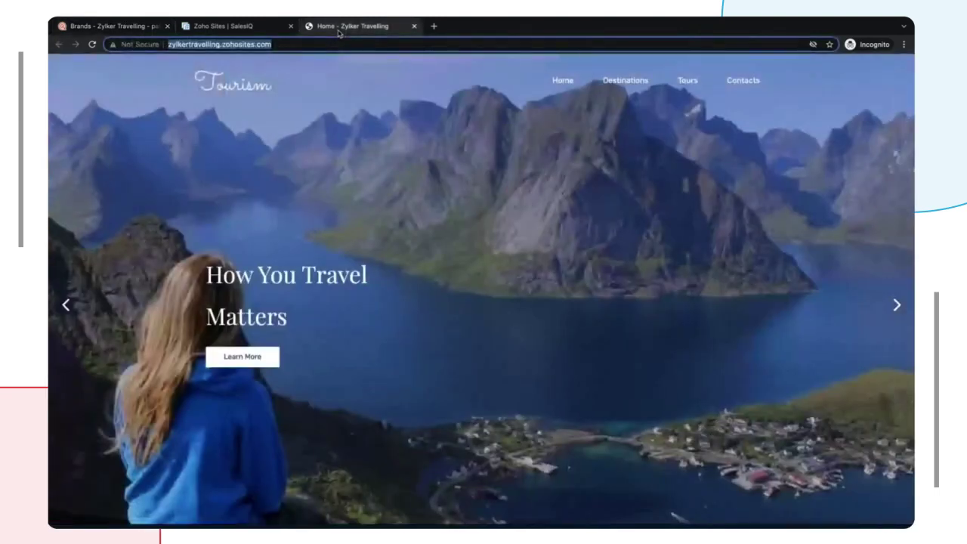
left_click(242, 28)
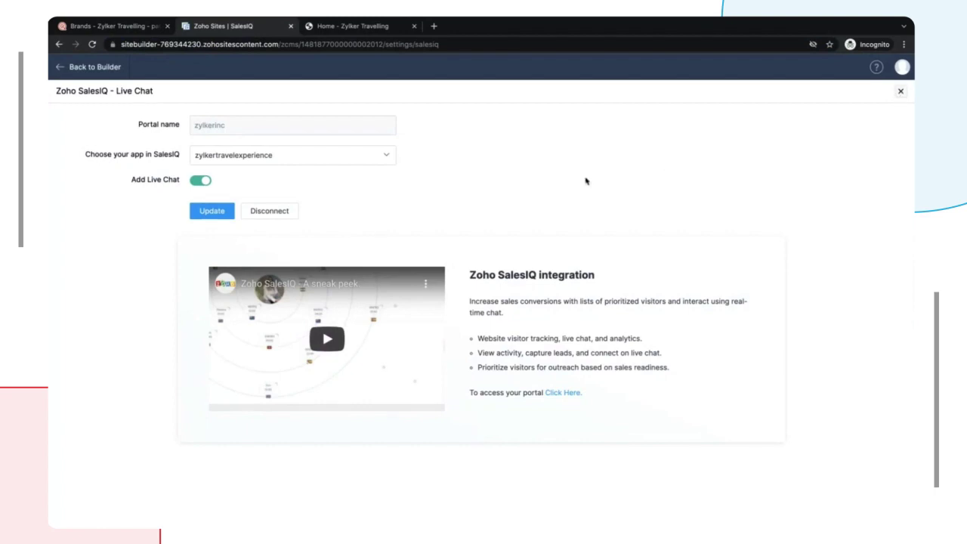
left_click(294, 157)
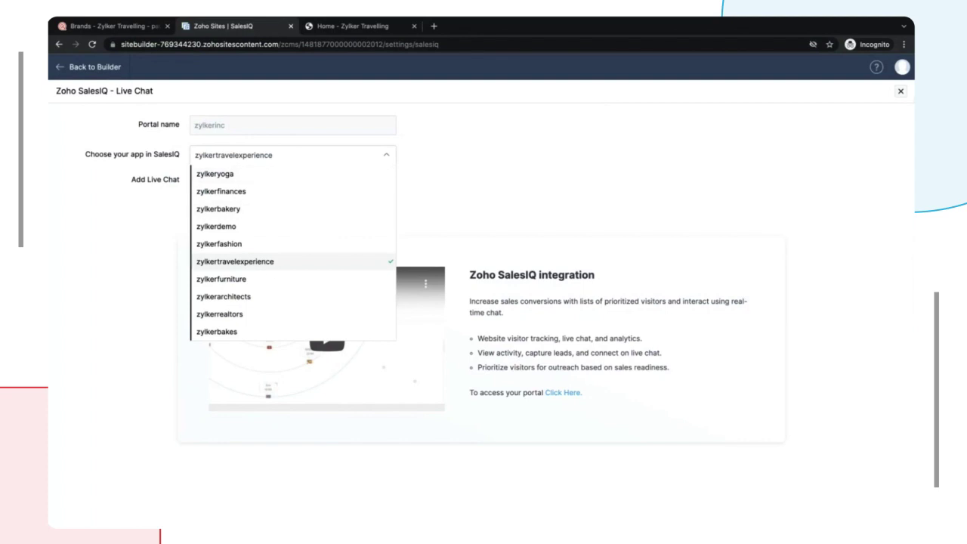
left_click(901, 92)
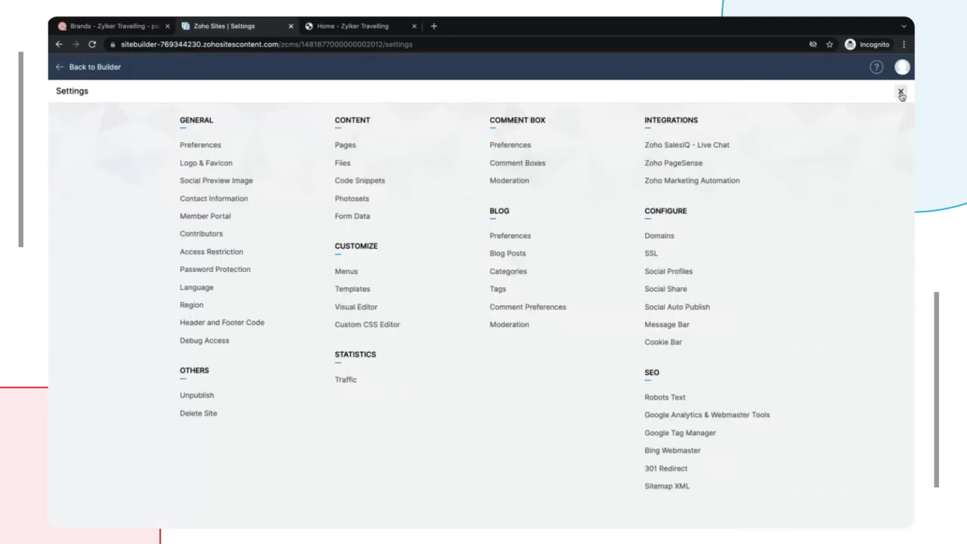
Step: Paste the copied SalesIQ script into the site's Footer Code and save it
left_click(235, 325)
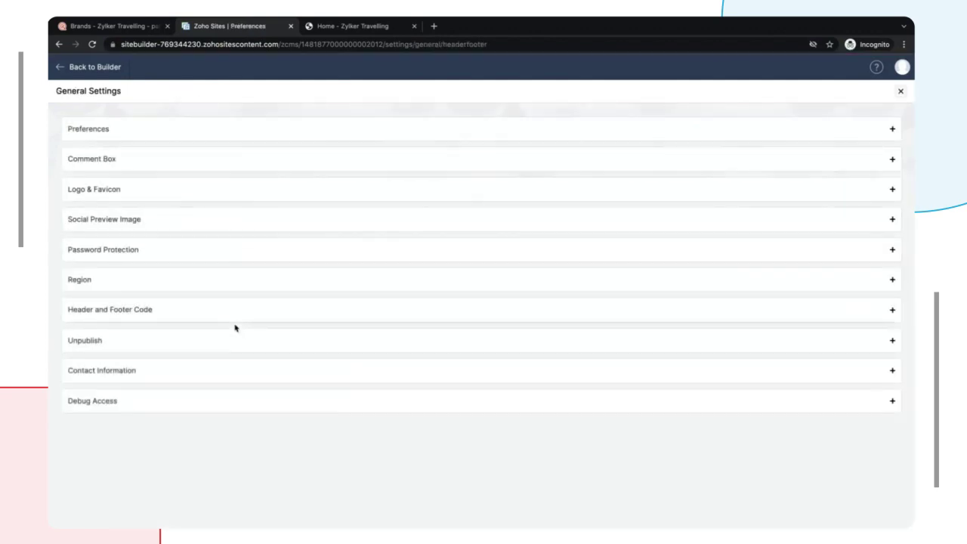
left_click(533, 366)
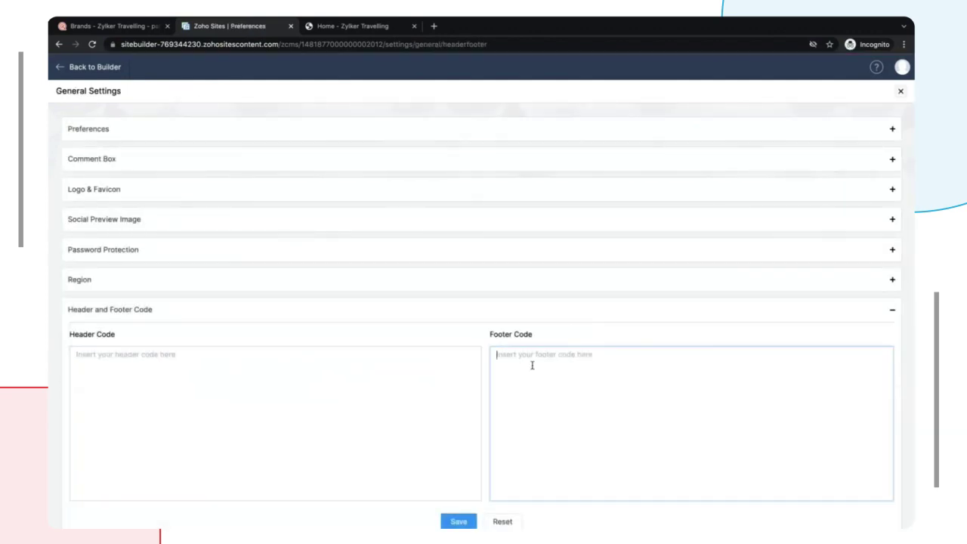
key("ctrl+v")
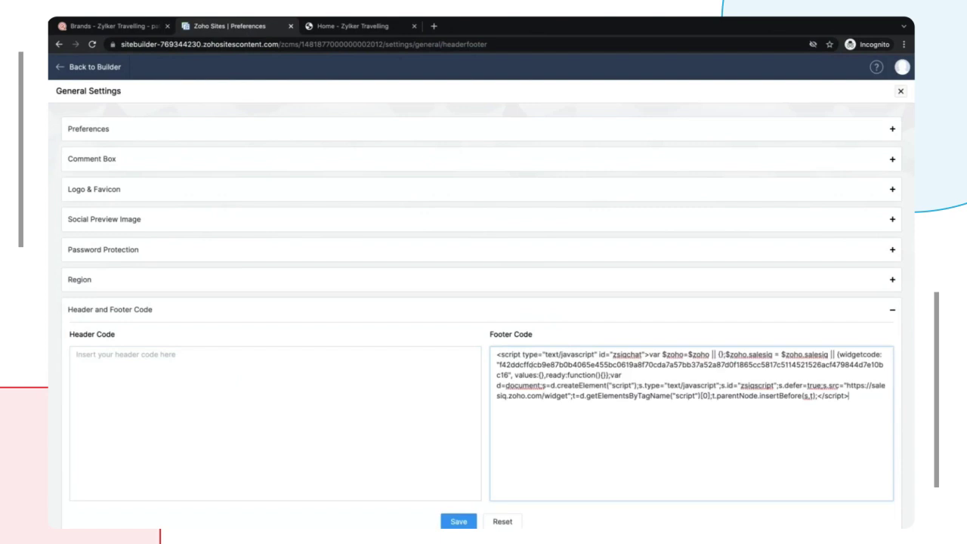
left_click(459, 522)
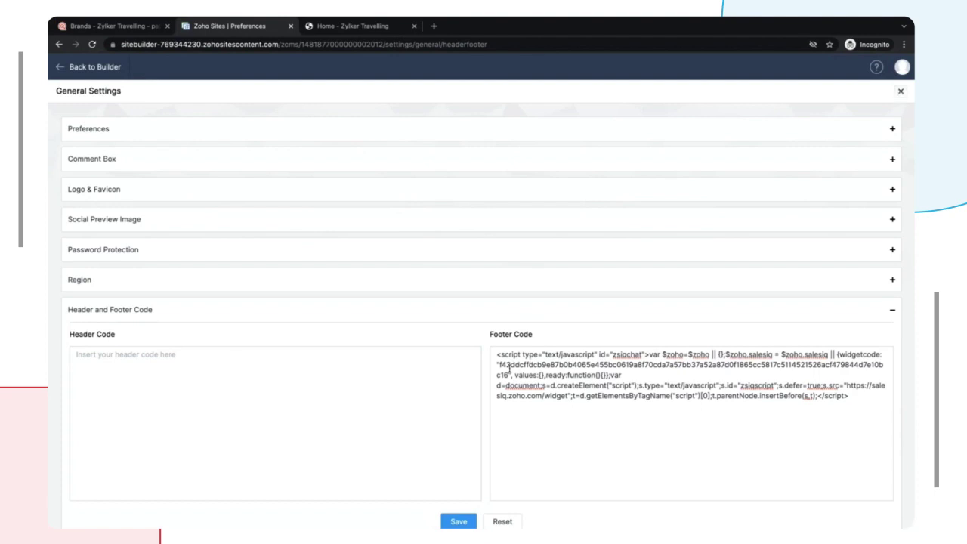
Step: Leave the Zoho Sites settings and publish the site
left_click(135, 26)
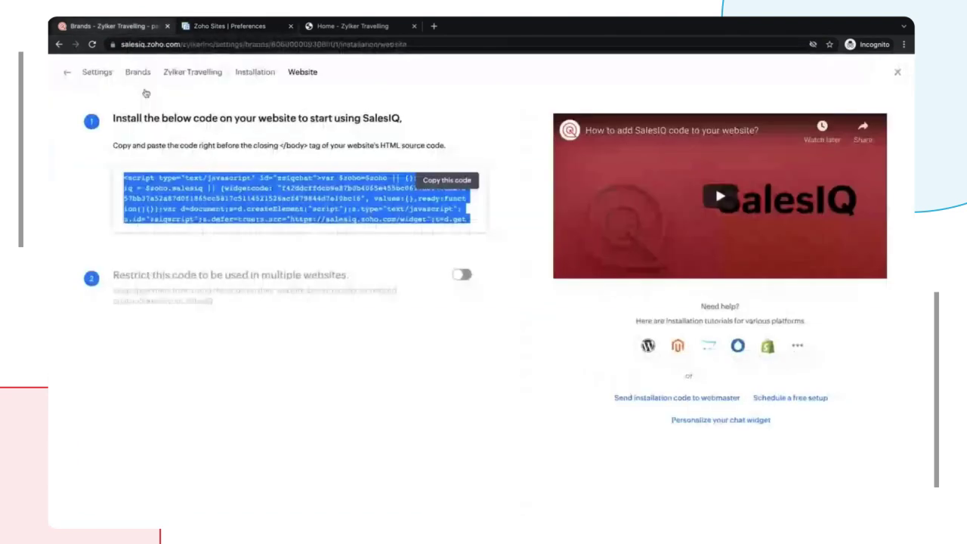
left_click(251, 30)
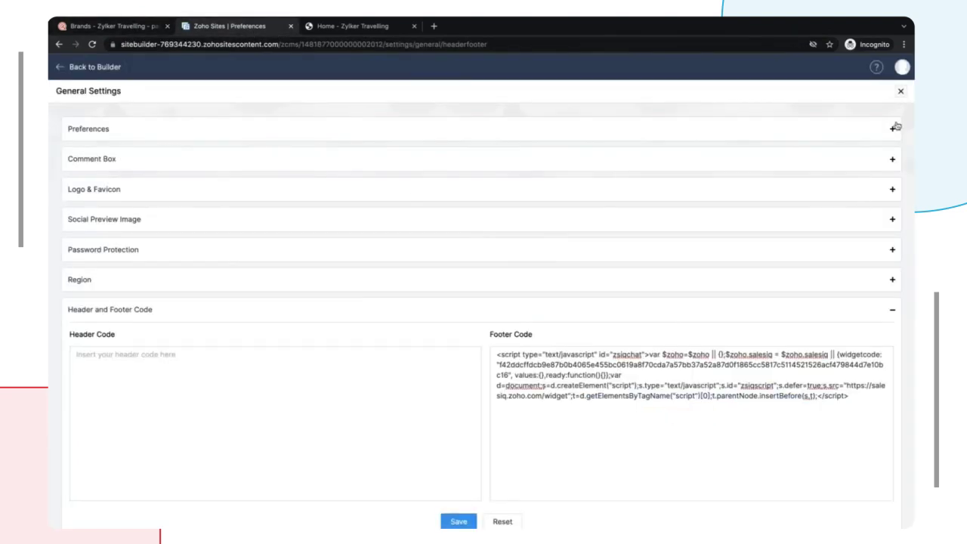
left_click(901, 92)
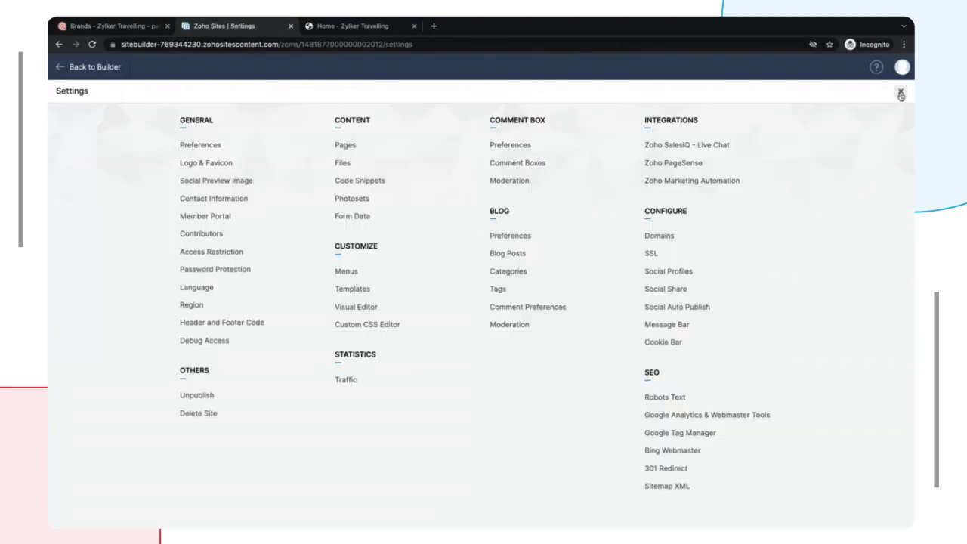
left_click(901, 91)
left_click(857, 70)
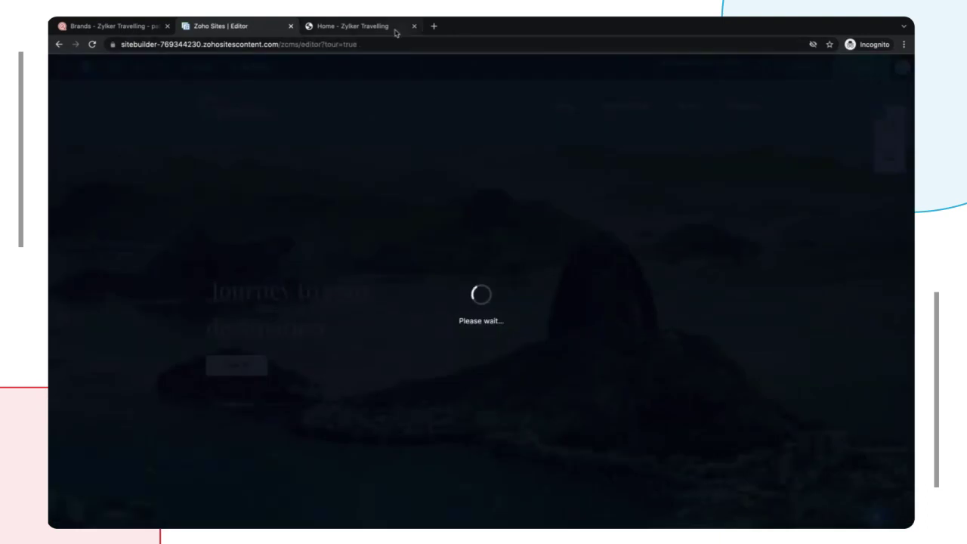
Step: Check the live chat widget on the published Zylker Travelling site by opening it and starting a test chat
left_click(414, 27)
left_click(356, 120)
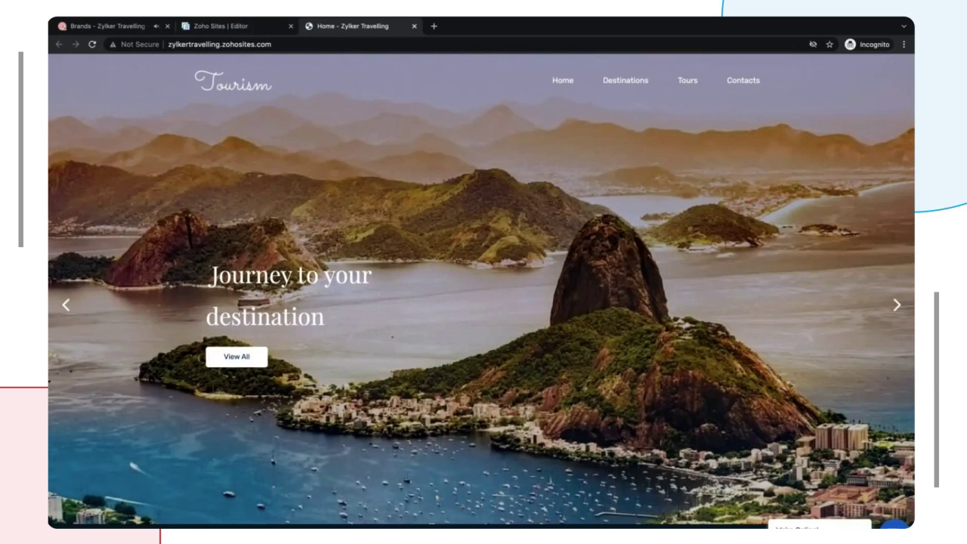
left_click(883, 523)
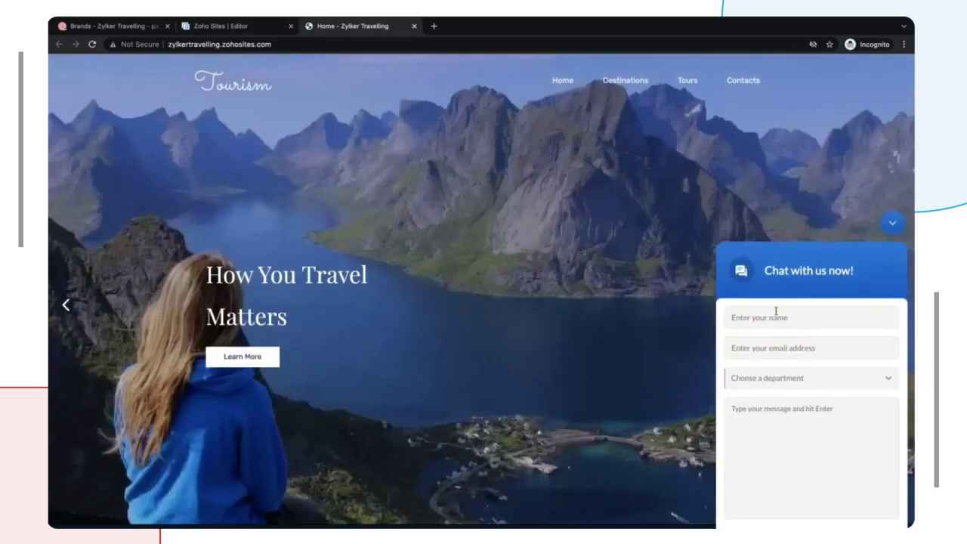
left_click(772, 315)
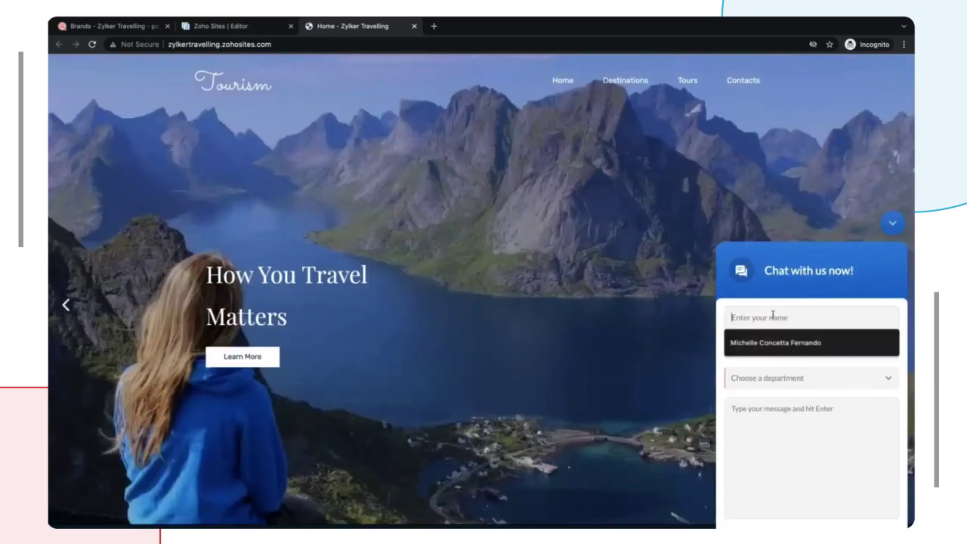
left_click(774, 418)
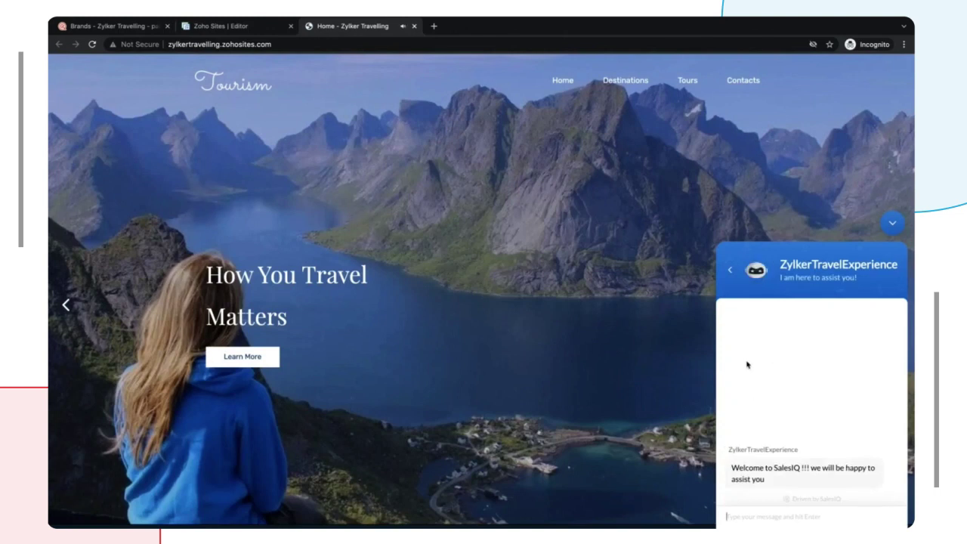
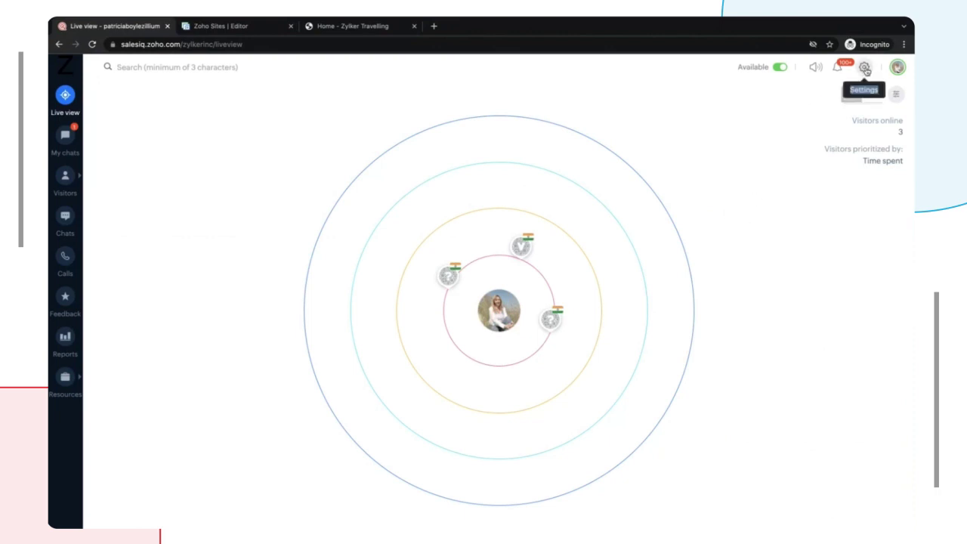
Step: In the SalesIQ Zobot settings, add a new bot named Zacky built on the SalesIQ Scripts platform
left_click(865, 68)
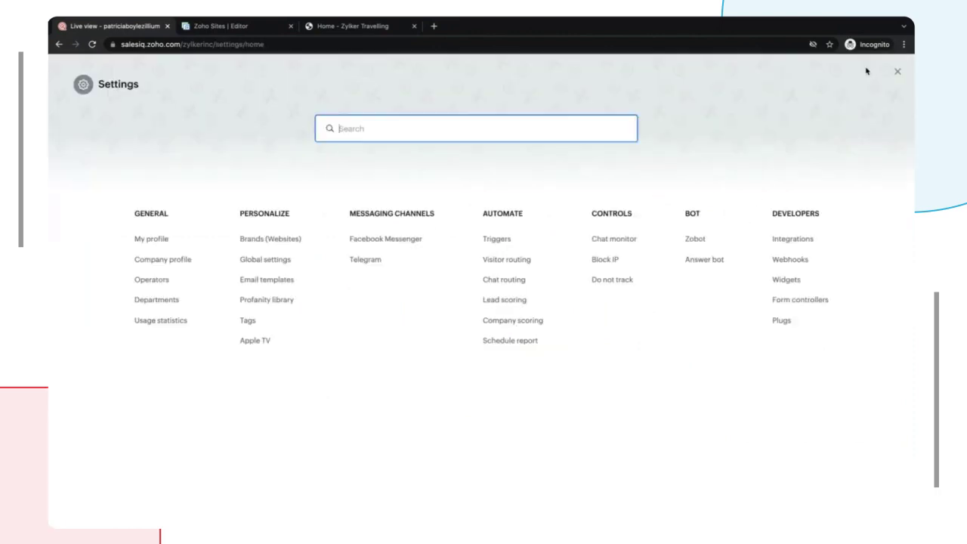
left_click(694, 239)
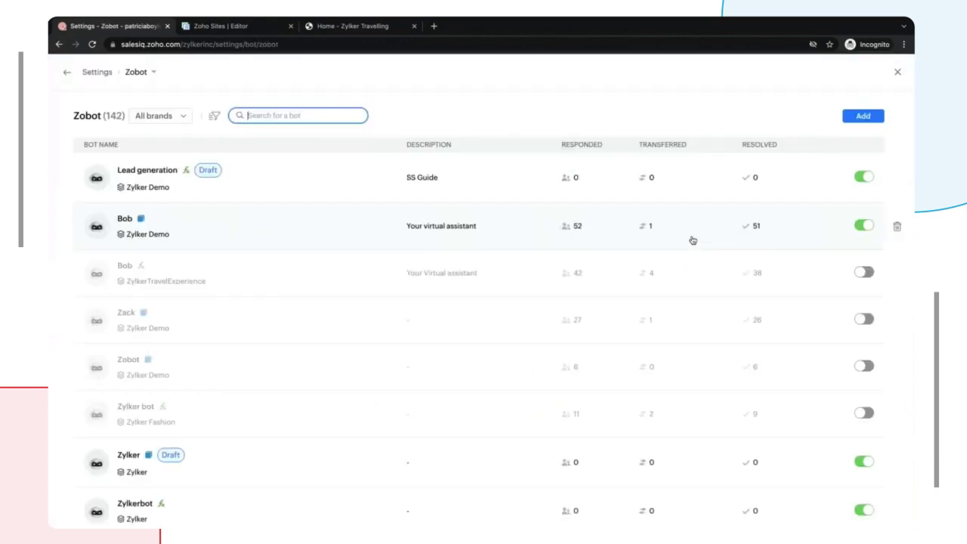
left_click(863, 117)
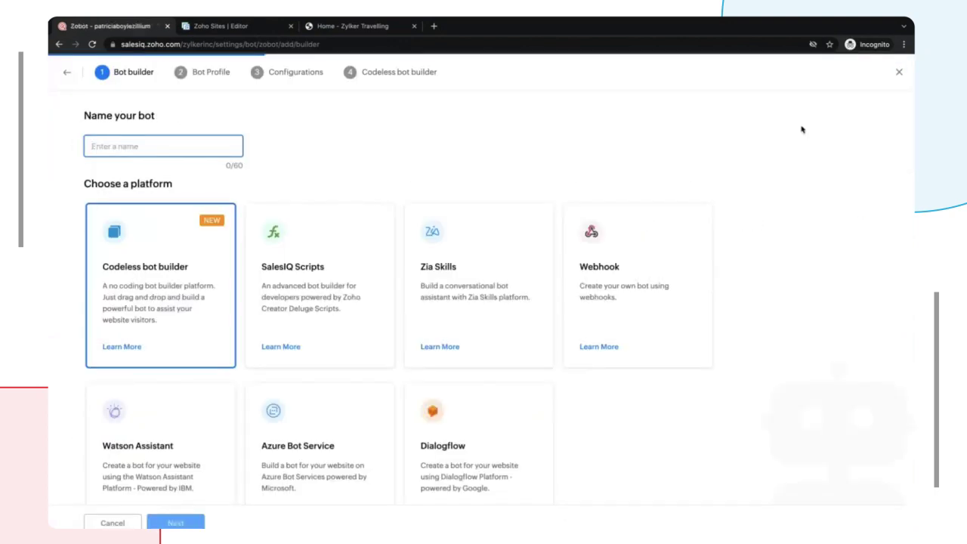
type("Zacky")
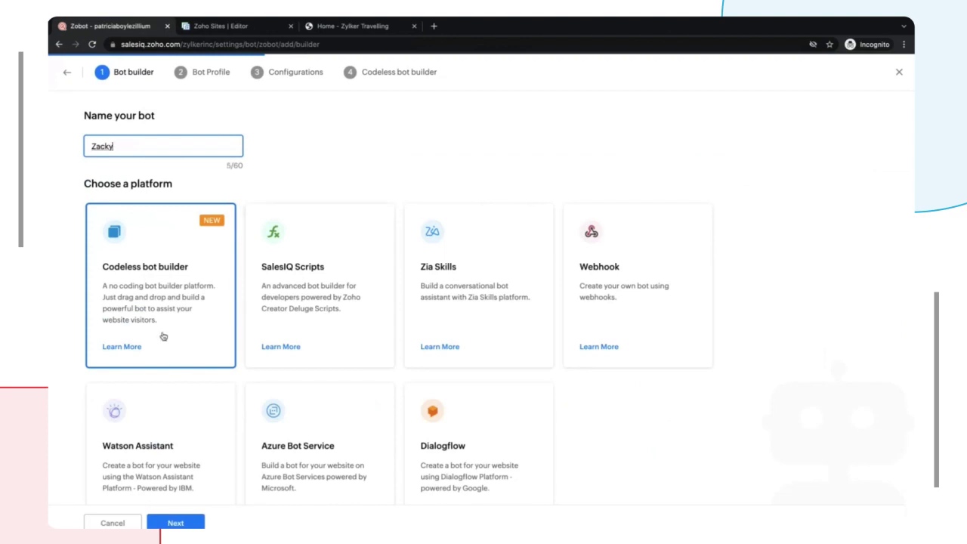
left_click(304, 331)
scroll(303, 330, "down", 1)
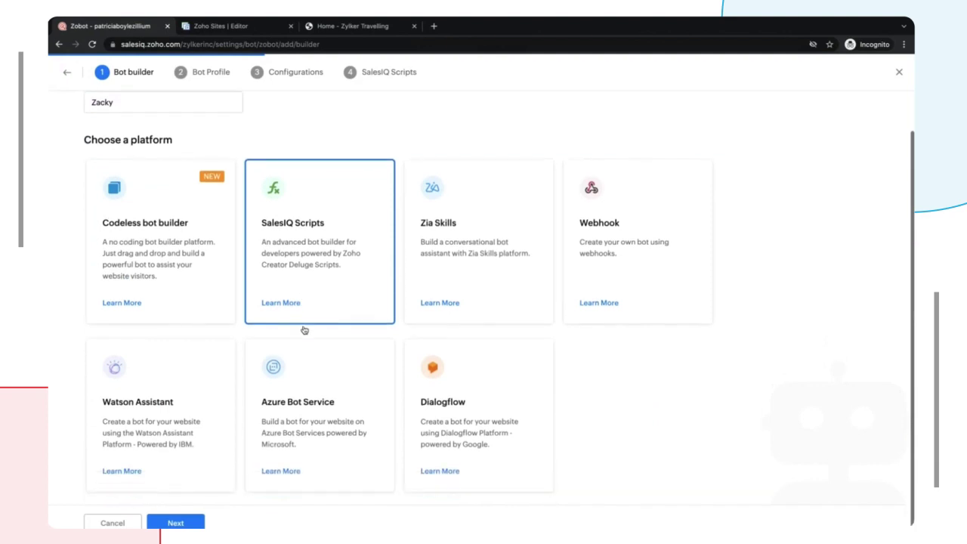
left_click(175, 523)
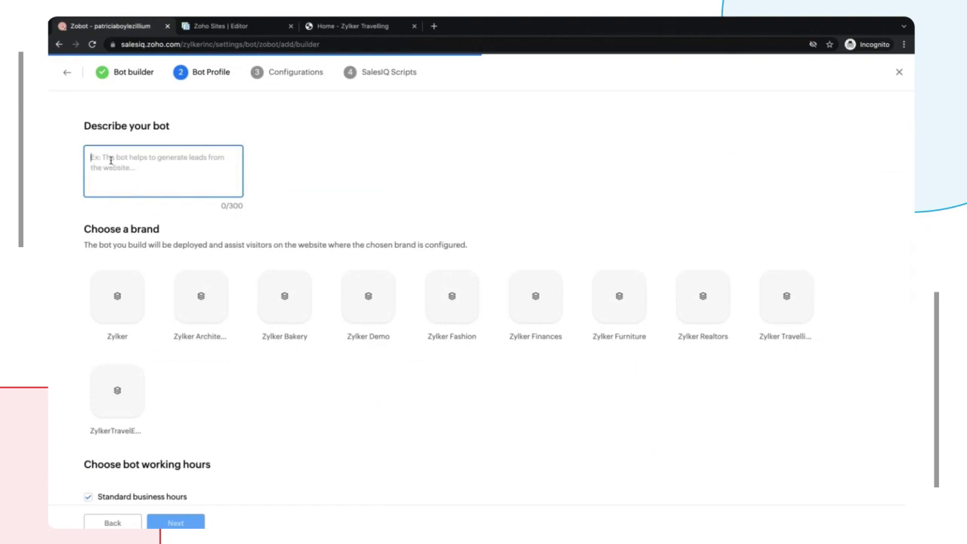
Step: Assign the bot to the Zylker brand, keeping all departments and the default working hours, and continue to its configurations
left_click(117, 295)
left_click(280, 333)
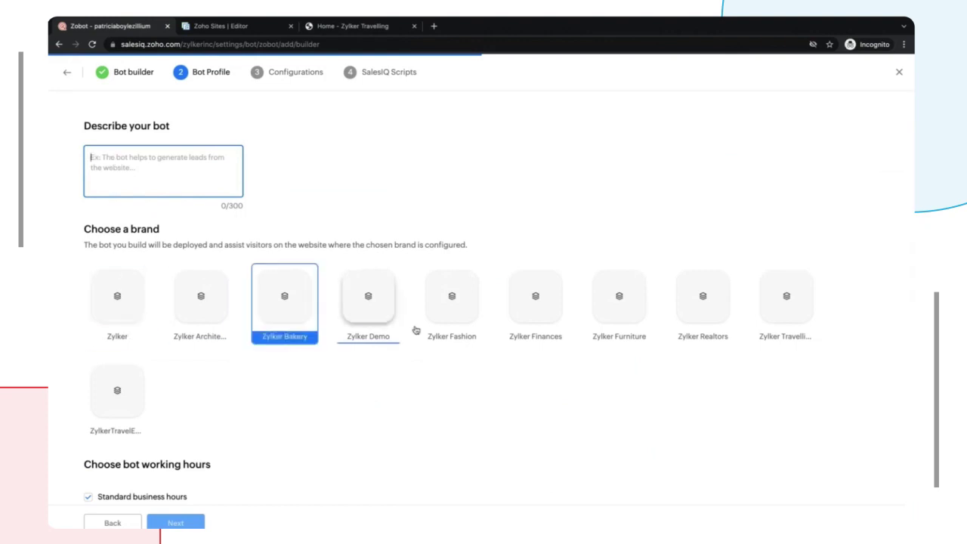
left_click(123, 400)
left_click(115, 310)
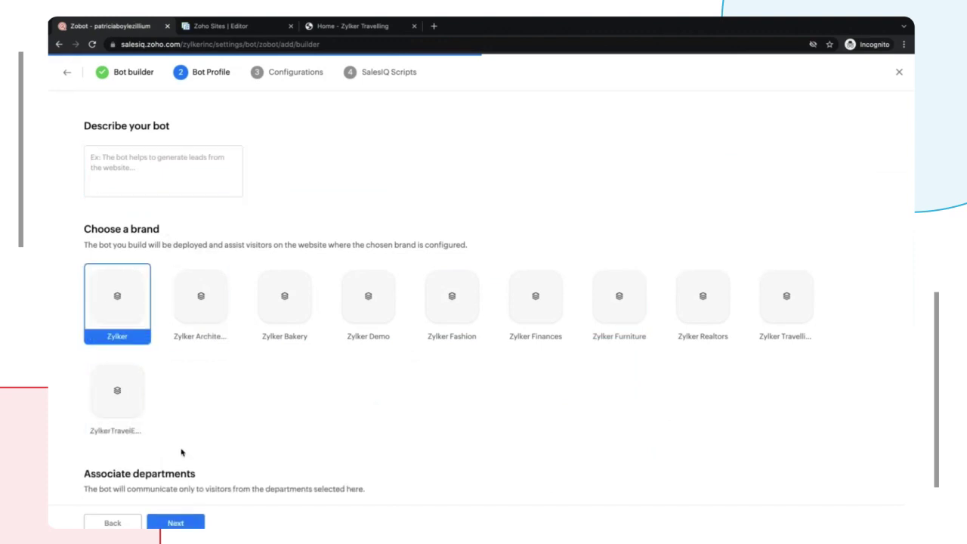
scroll(182, 452, "down", 3)
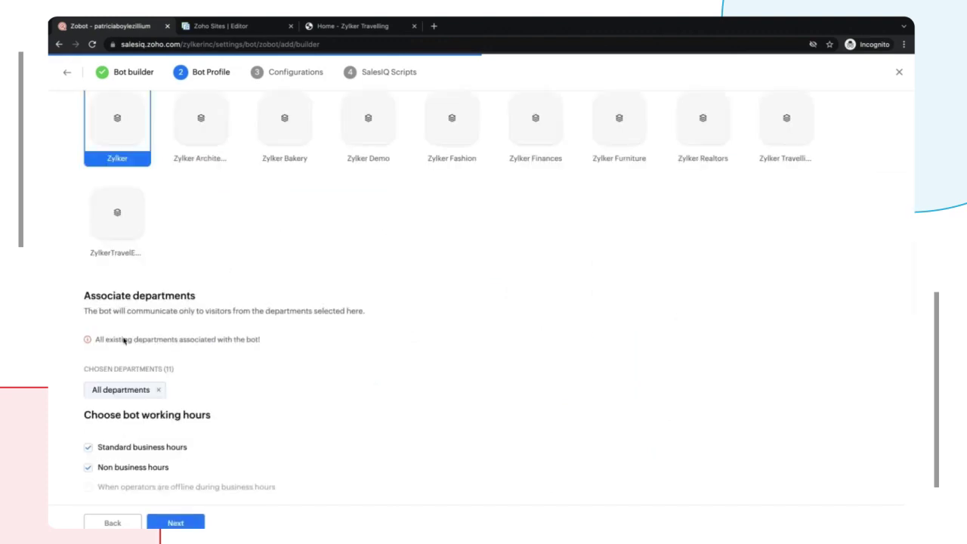
left_click(175, 523)
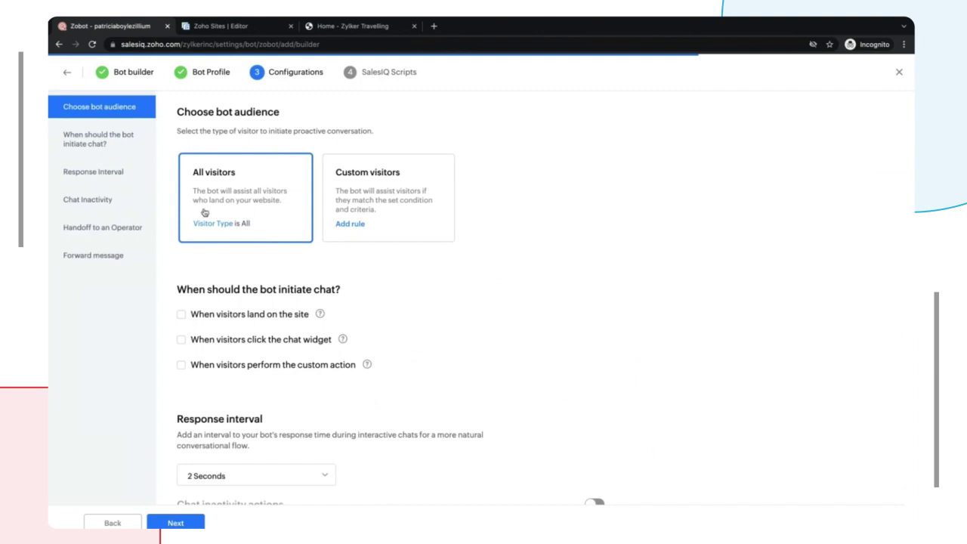
Step: Have the bot initiate chat when visitors click the chat widget and set its response interval to Immediate
scroll(257, 306, "down", 1)
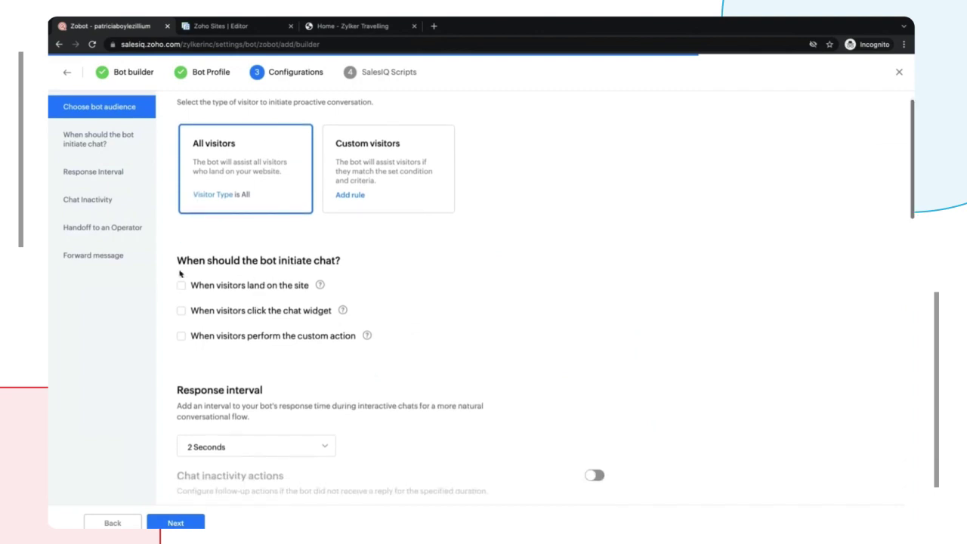
left_click(182, 314)
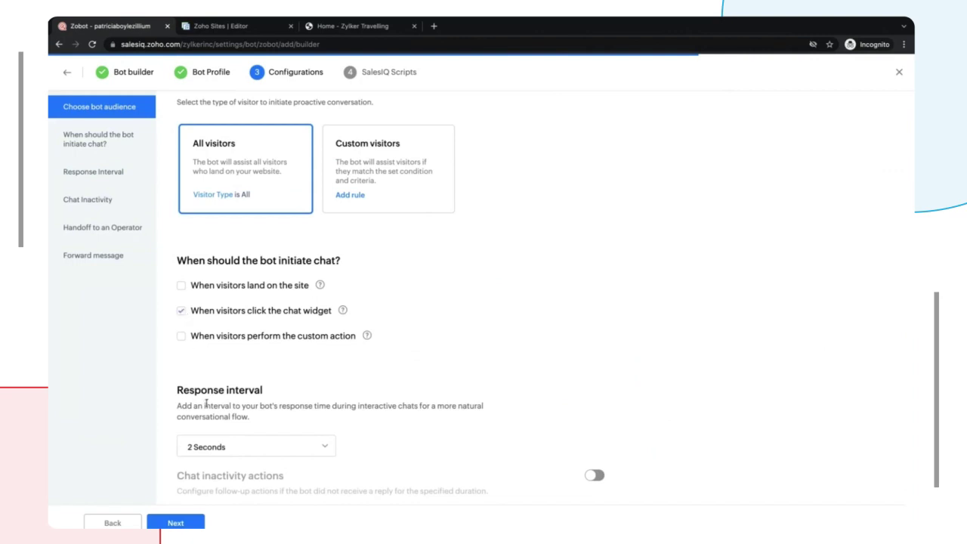
scroll(209, 408, "down", 5)
left_click(240, 280)
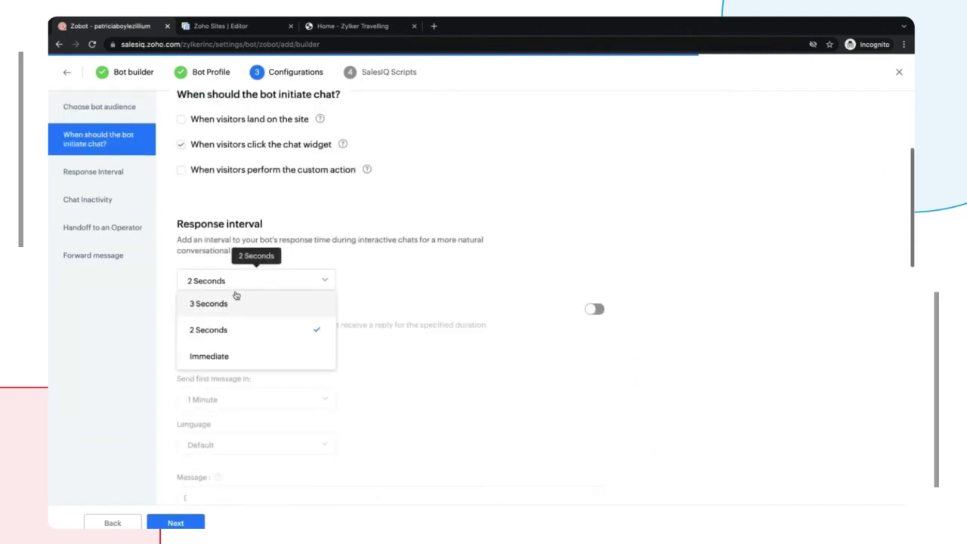
left_click(211, 362)
Step: Enable the chat inactivity actions and review the reminder and end-of-conversation settings
scroll(210, 364, "down", 3)
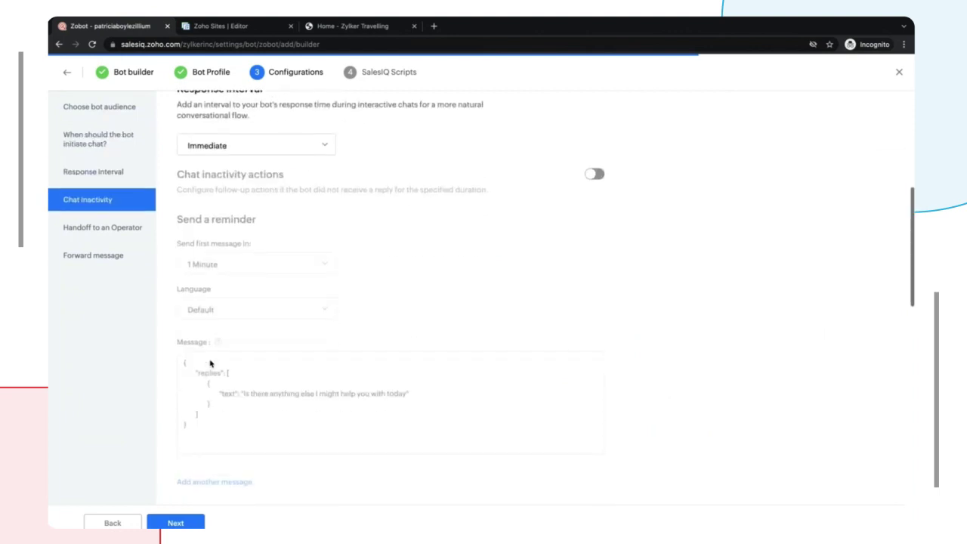
left_click(594, 174)
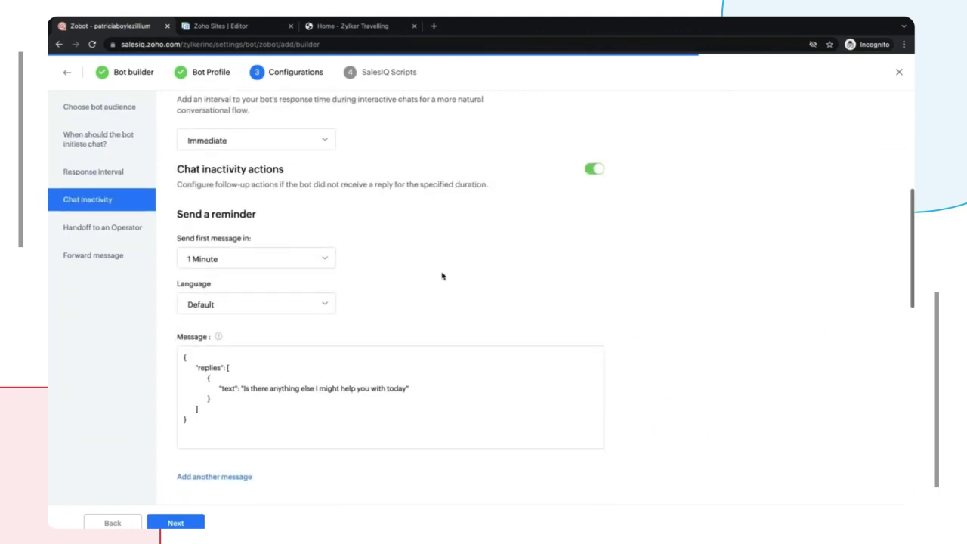
scroll(443, 276, "down", 1)
scroll(443, 276, "down", 1)
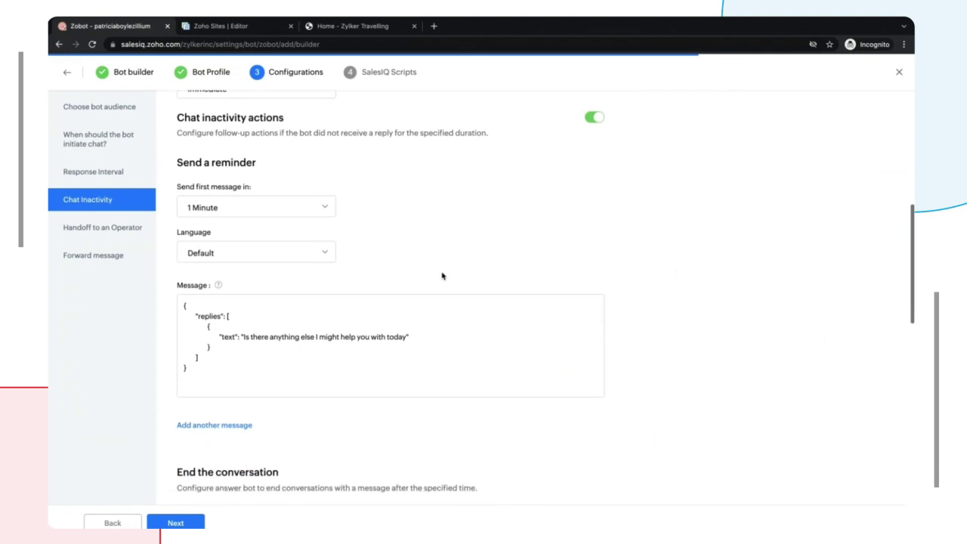
scroll(443, 276, "up", 1)
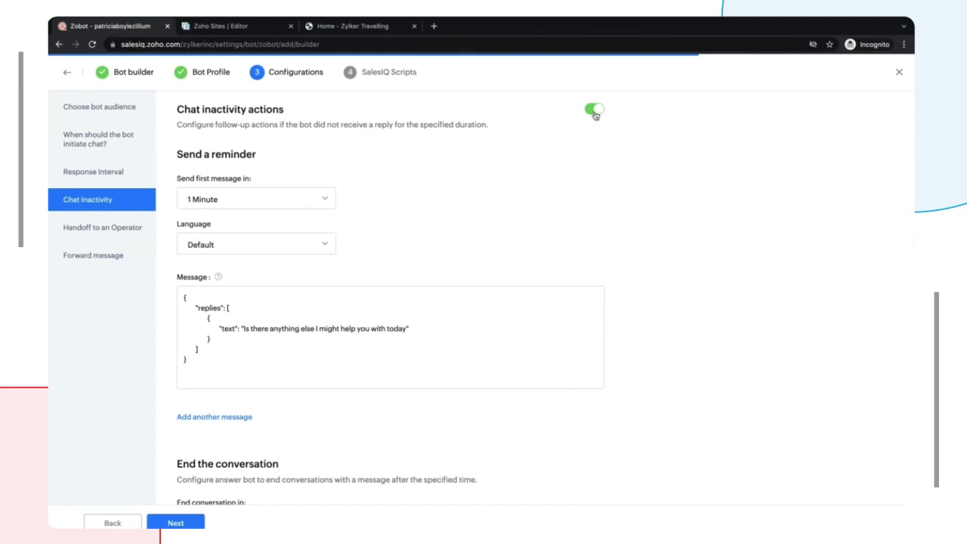
scroll(372, 303, "down", 1)
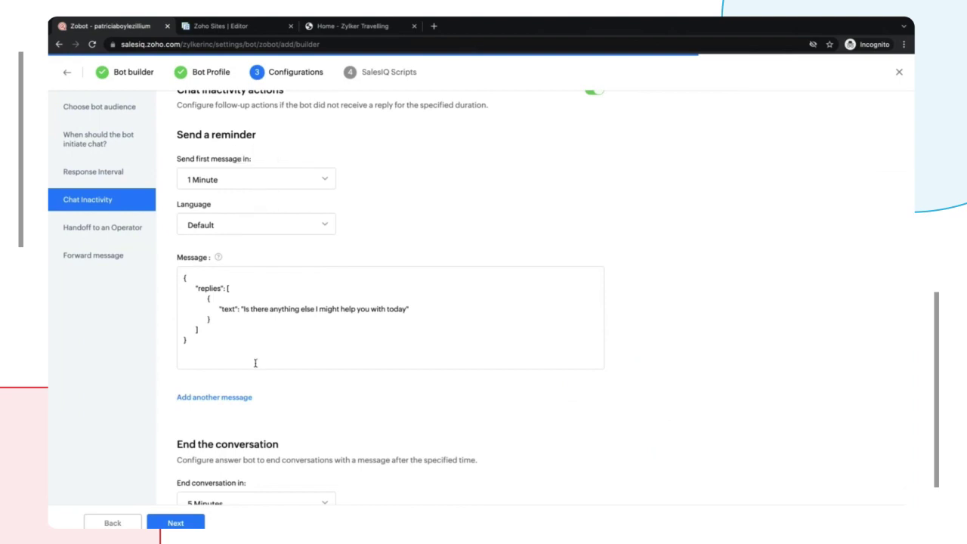
scroll(256, 363, "down", 1)
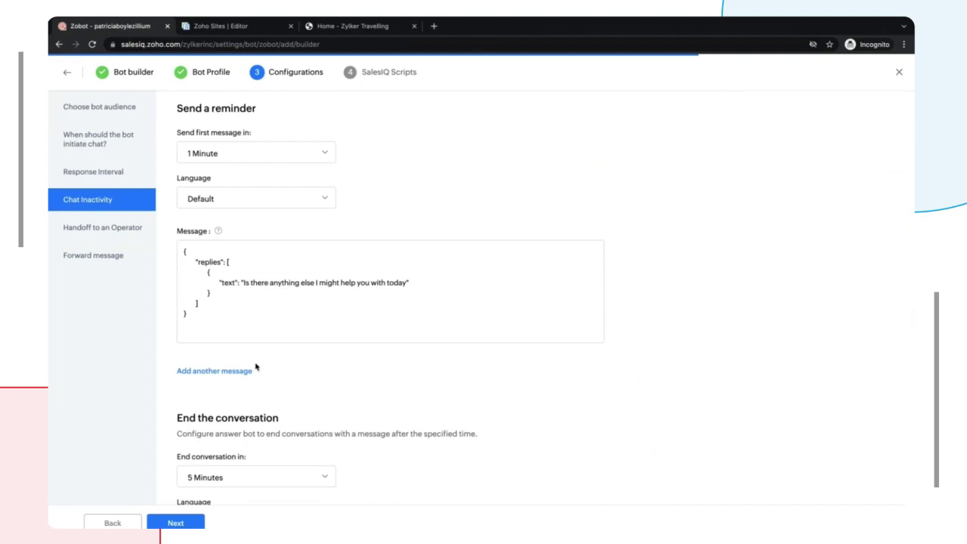
scroll(256, 366, "down", 5)
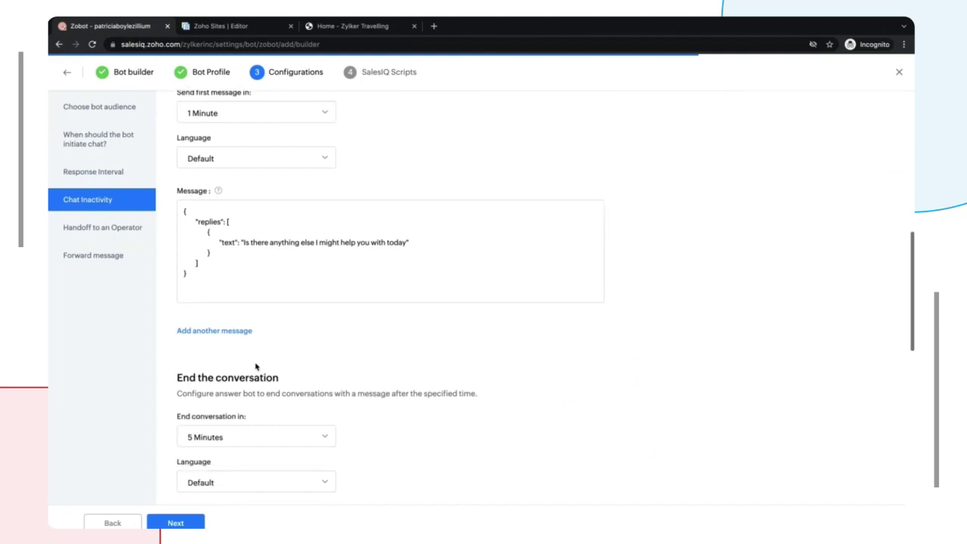
scroll(256, 365, "down", 2)
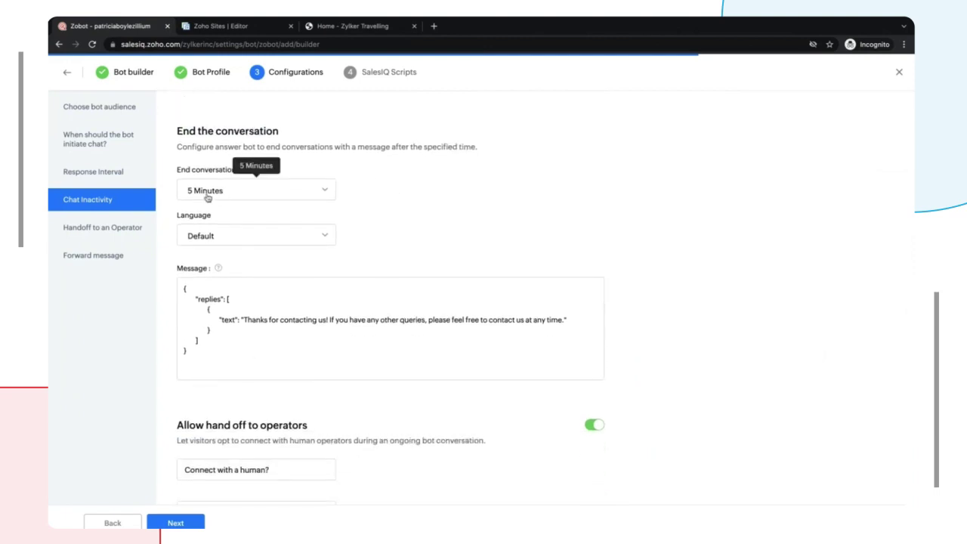
Step: Enable the forward message with the text "Please wait while your chat is being forwarded.." and continue to the script editor
scroll(239, 398, "down", 6)
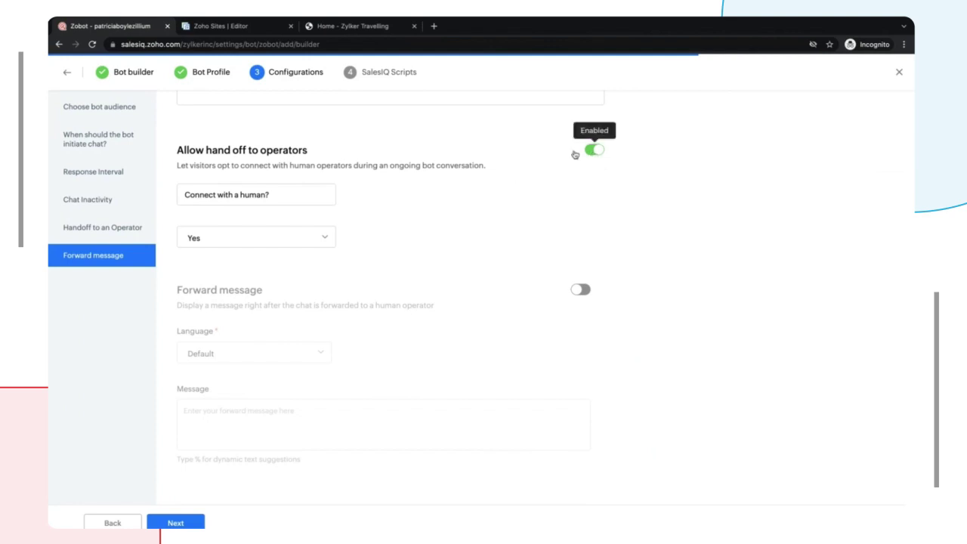
left_click(293, 192)
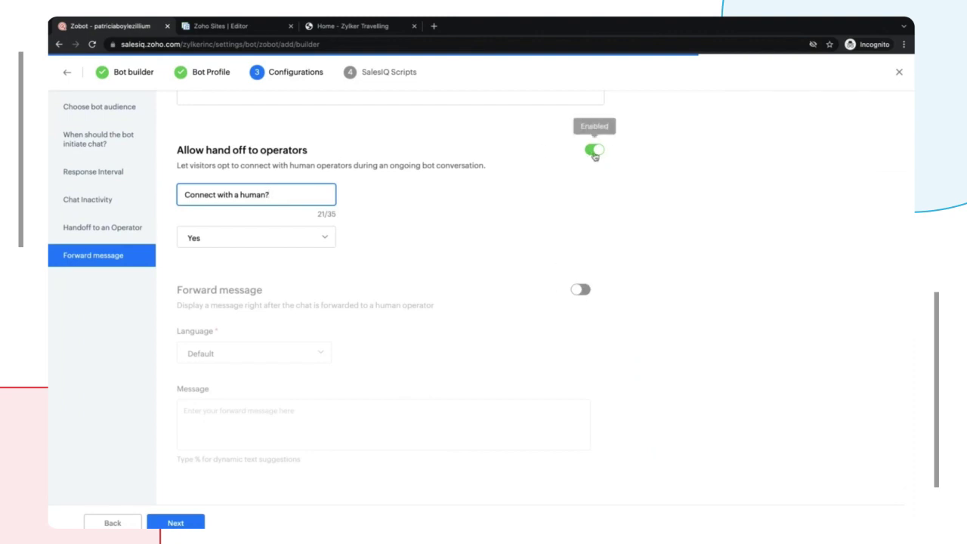
left_click(579, 292)
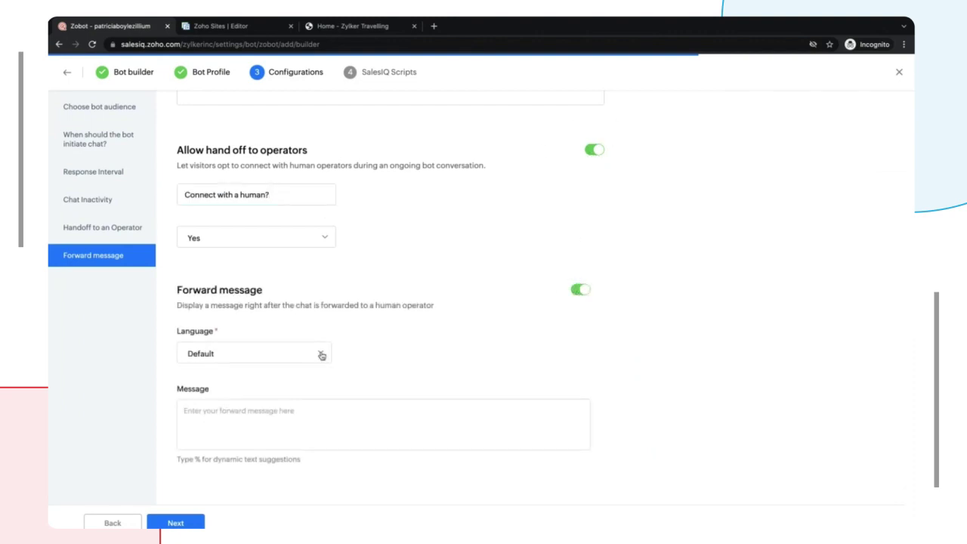
left_click(217, 415)
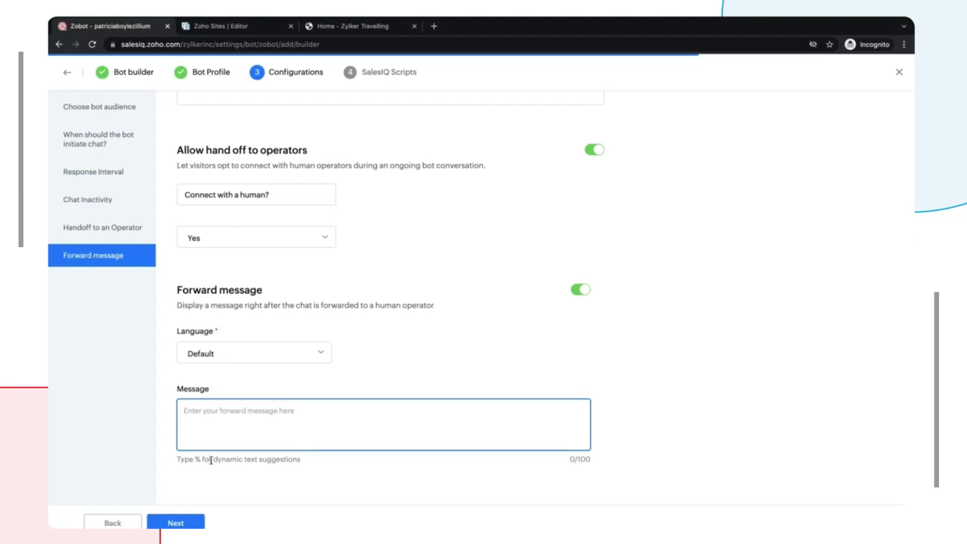
type("Ple")
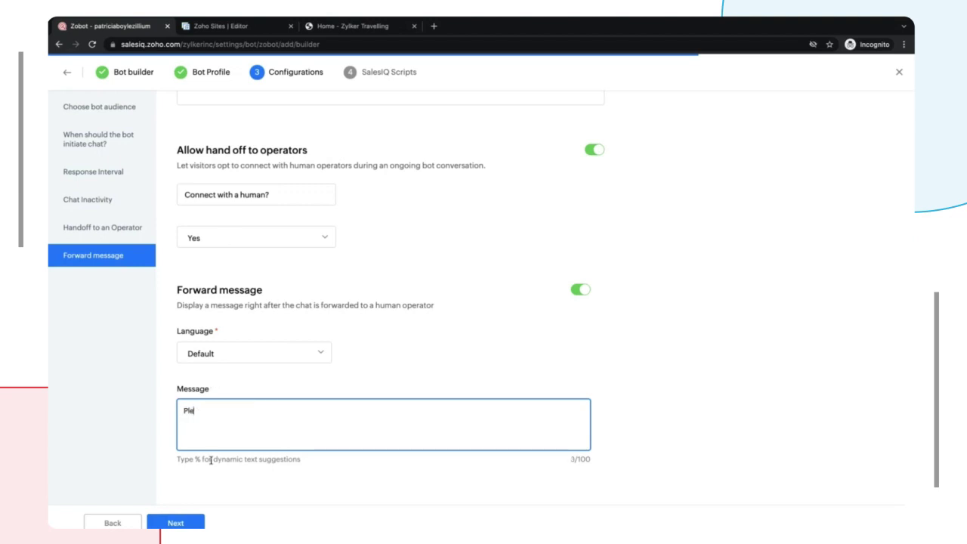
type("ase wait while your chat is being forwarded")
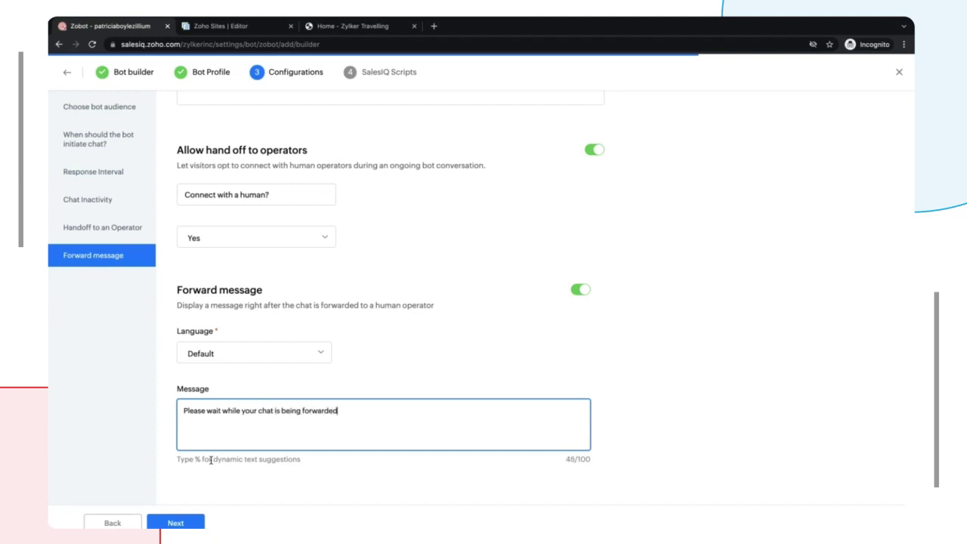
type("..")
left_click(175, 522)
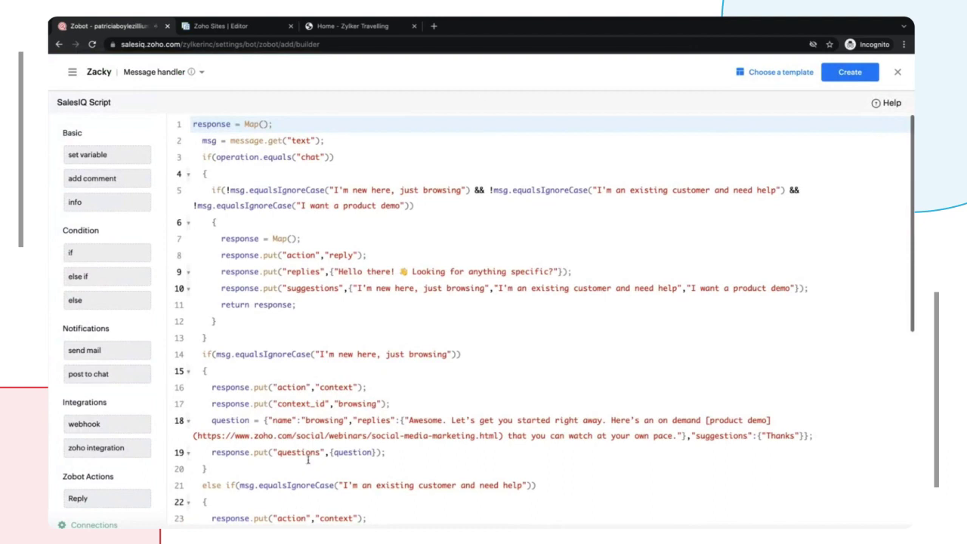
Step: Look through the bot's message handler script and open the list of available handlers
scroll(308, 461, "down", 5)
scroll(320, 435, "up", 5)
scroll(320, 228, "down", 5)
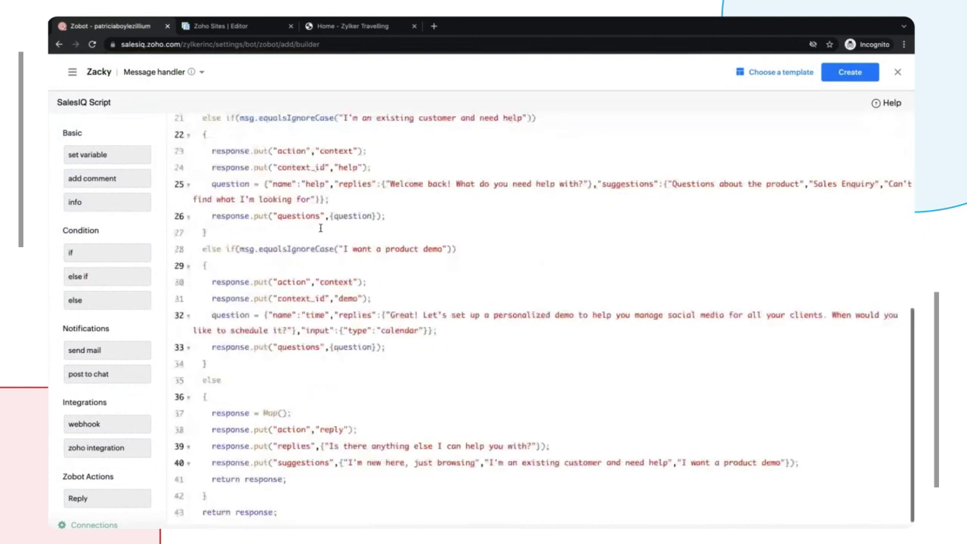
left_click(202, 73)
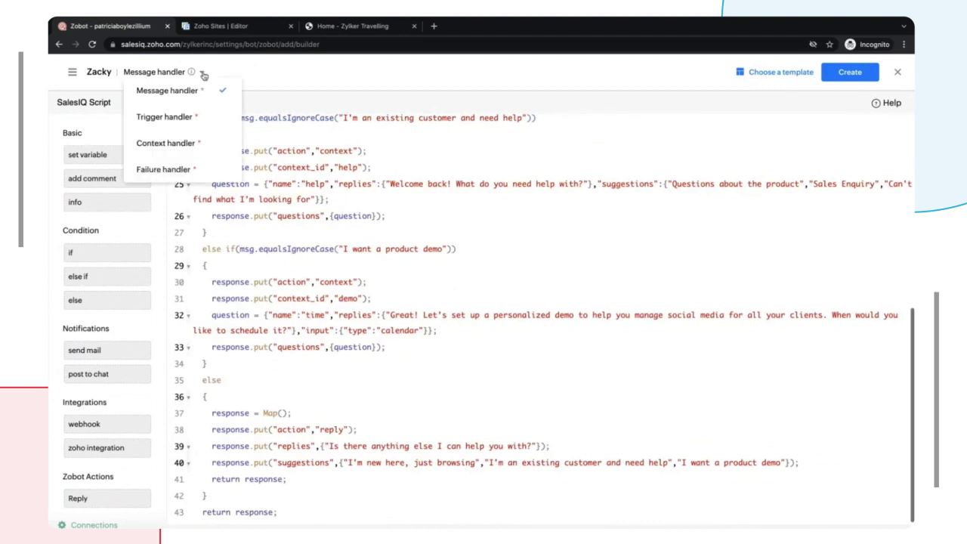
Step: Review the bot's trigger handler script and read through its context handler script from start to end
left_click(184, 117)
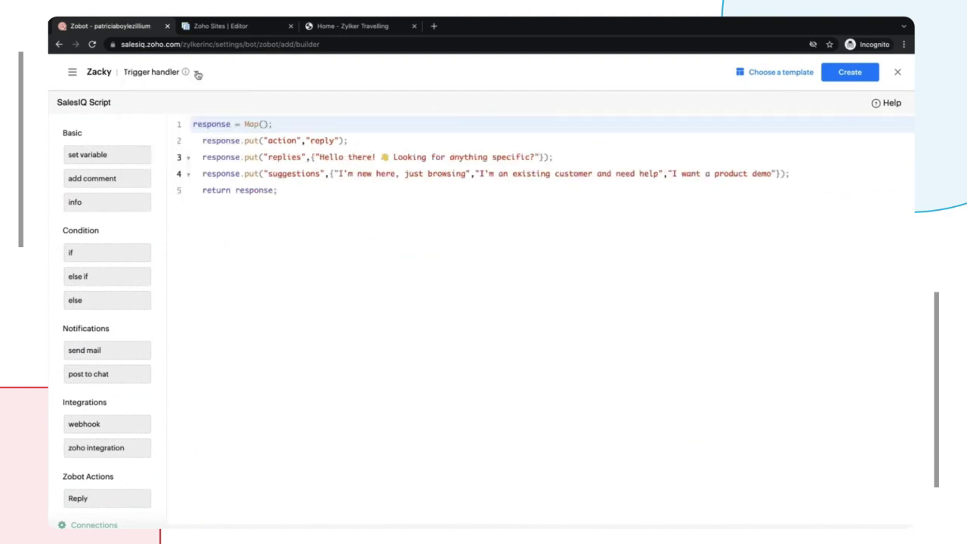
left_click(197, 73)
left_click(184, 143)
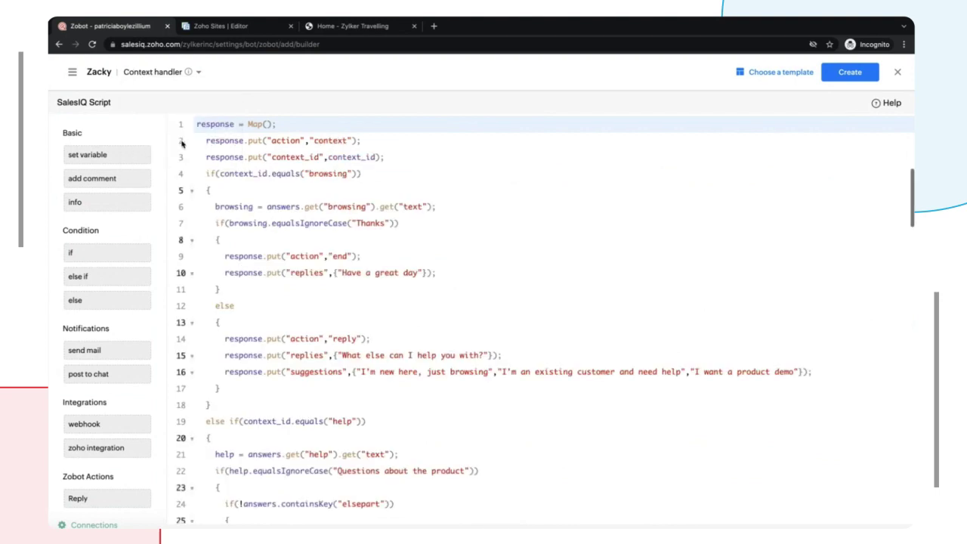
scroll(252, 302, "down", 20)
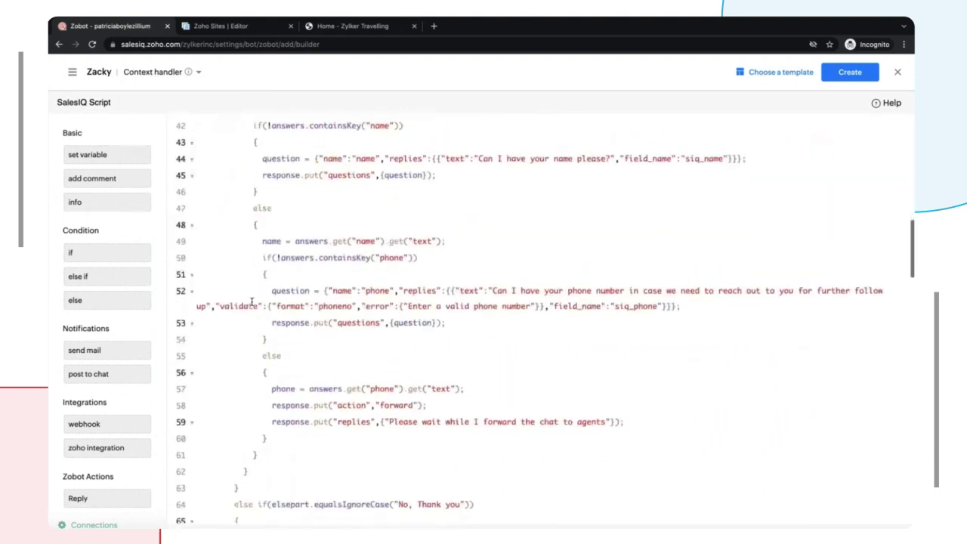
scroll(251, 303, "up", 15)
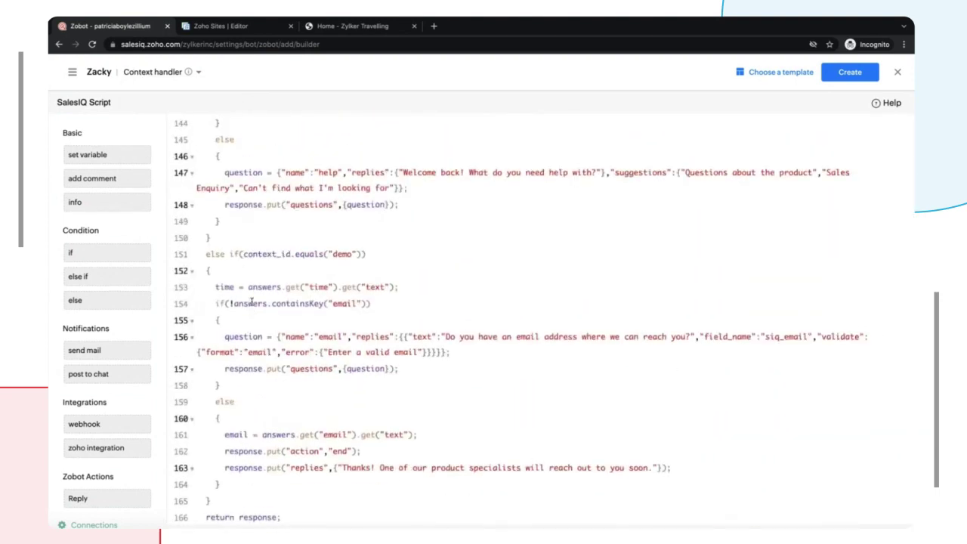
scroll(252, 303, "up", 12)
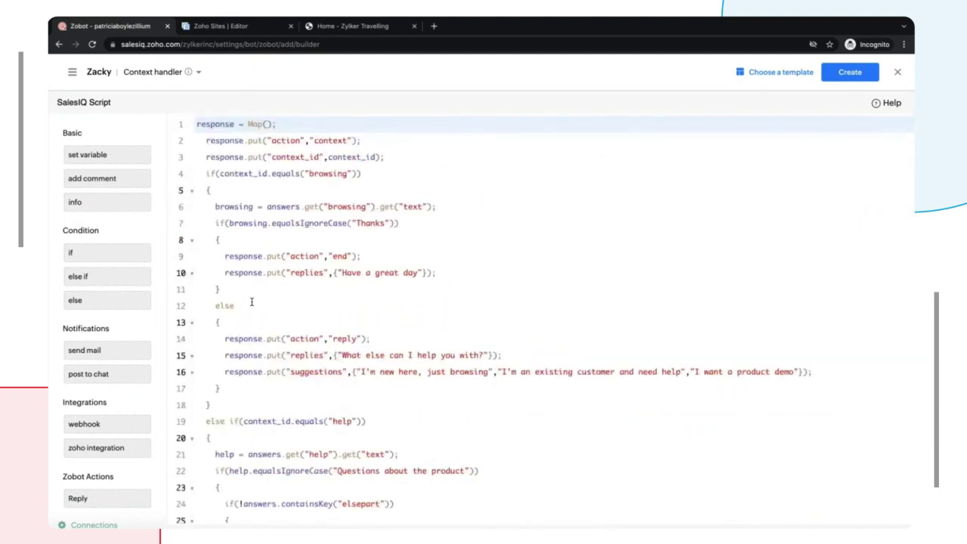
Step: Browse the available bot templates from Sales through Utilities and close the template chooser without picking one
left_click(769, 76)
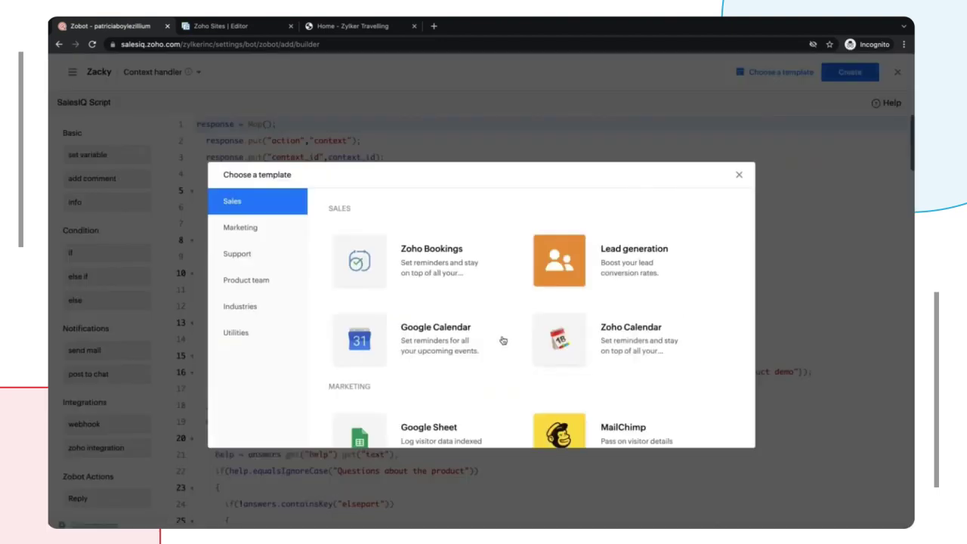
scroll(503, 340, "down", 7)
scroll(502, 340, "down", 3)
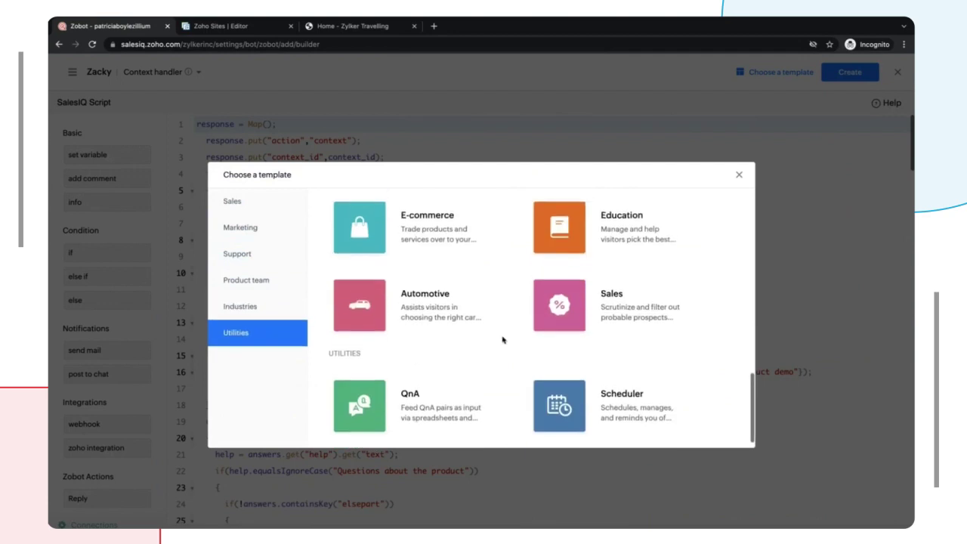
scroll(502, 340, "up", 1)
scroll(503, 341, "up", 6)
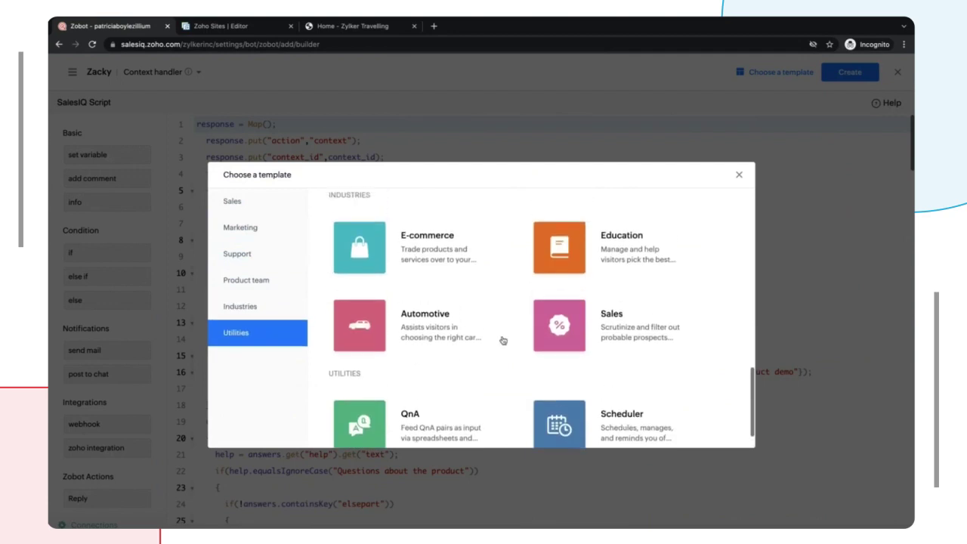
scroll(503, 341, "up", 5)
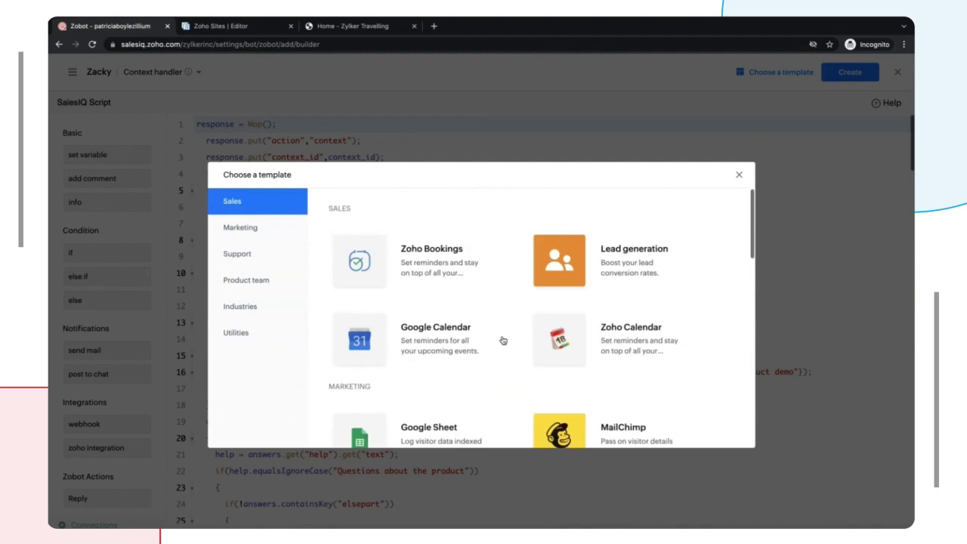
scroll(503, 341, "down", 2)
scroll(503, 341, "up", 2)
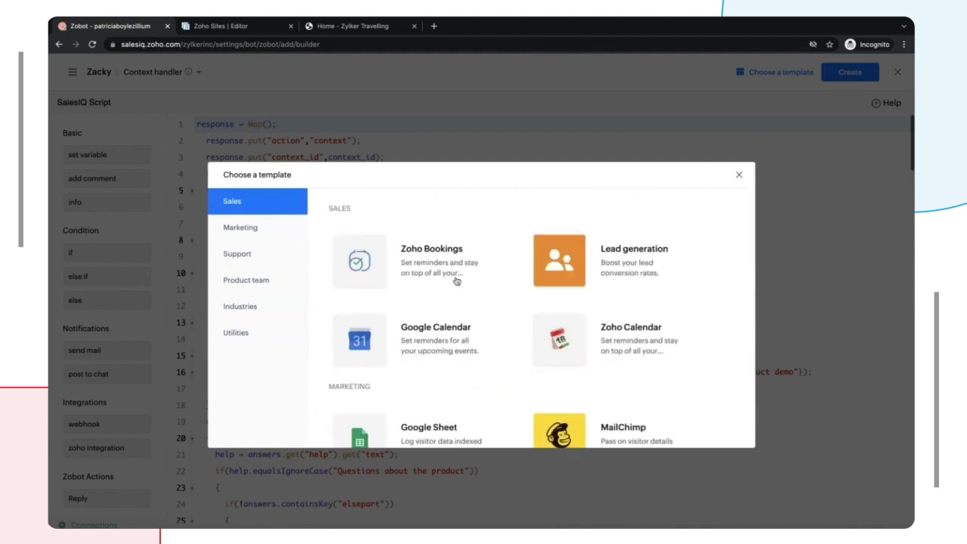
scroll(480, 342, "down", 1)
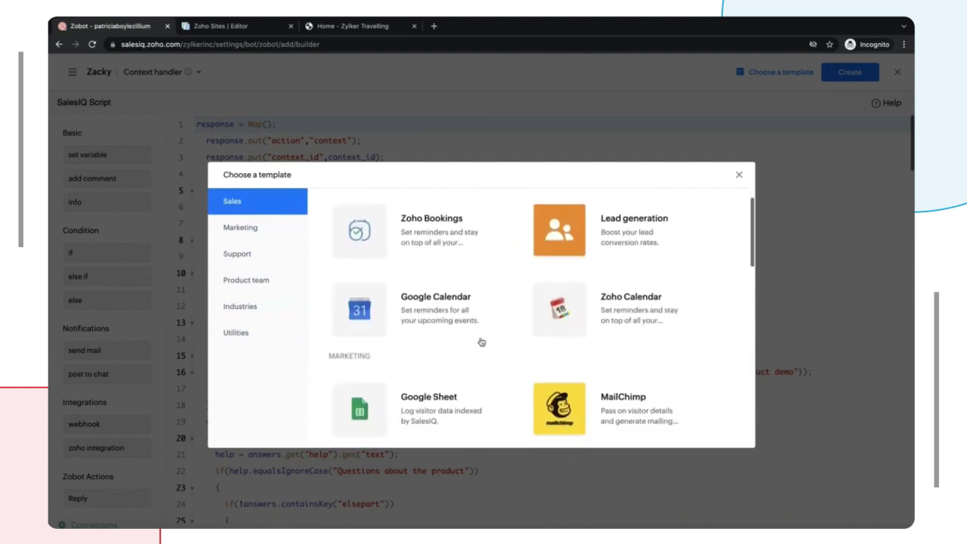
scroll(480, 342, "up", 1)
scroll(481, 342, "down", 6)
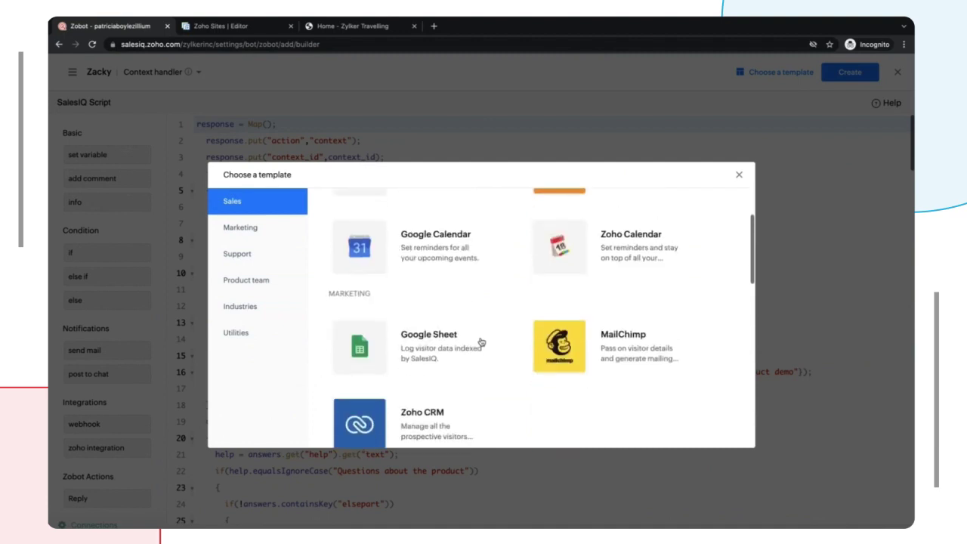
scroll(480, 343, "down", 4)
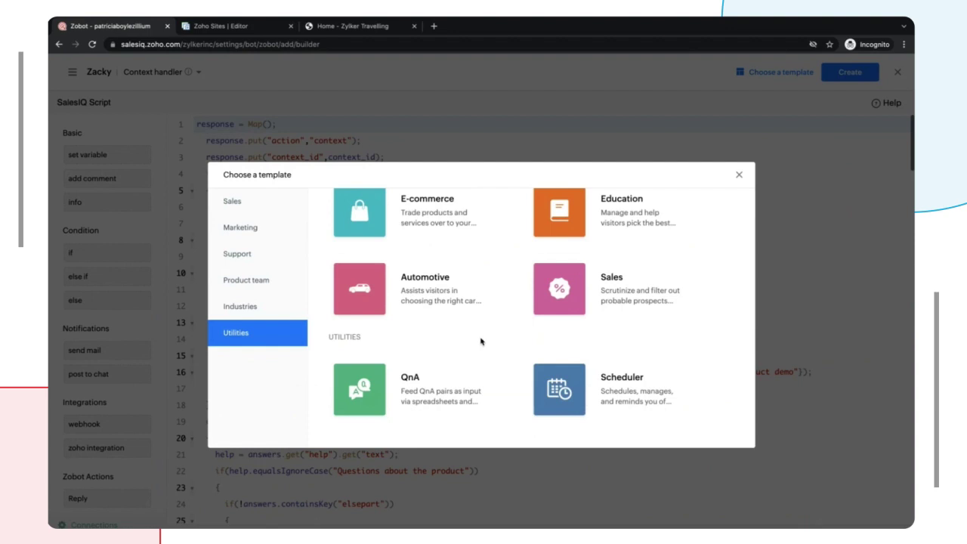
scroll(480, 343, "up", 6)
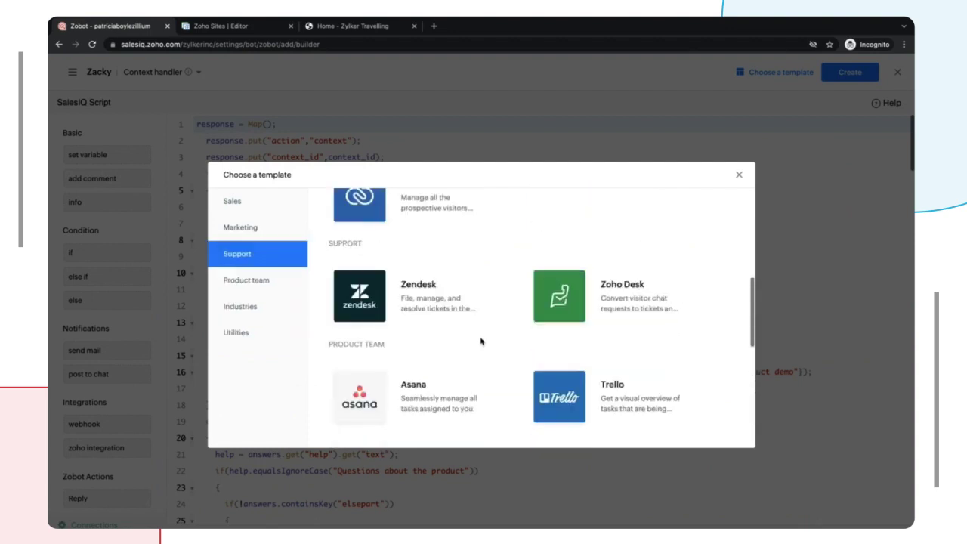
scroll(481, 342, "up", 2)
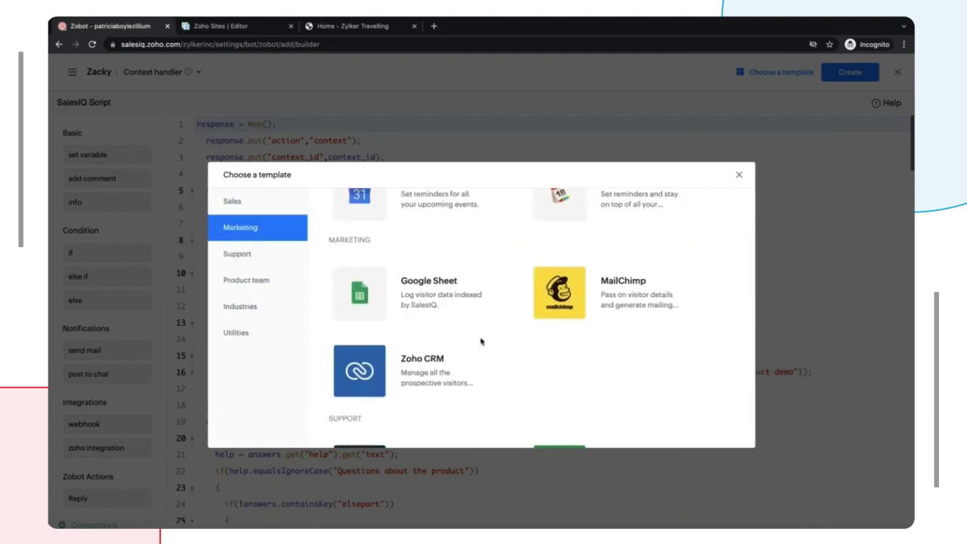
scroll(481, 343, "up", 3)
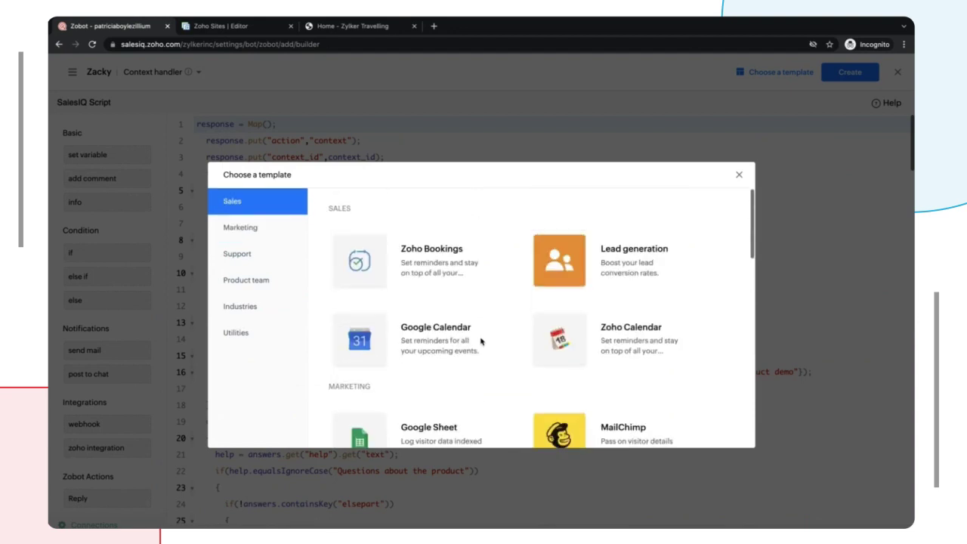
left_click(739, 175)
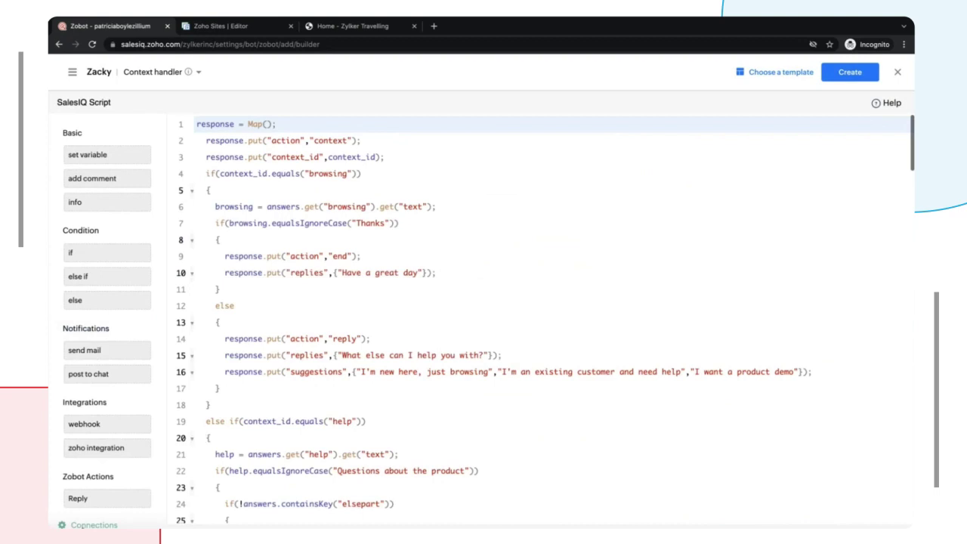
Step: Open the bot's connections, start a new connection and look through the default services on offer
left_click(85, 525)
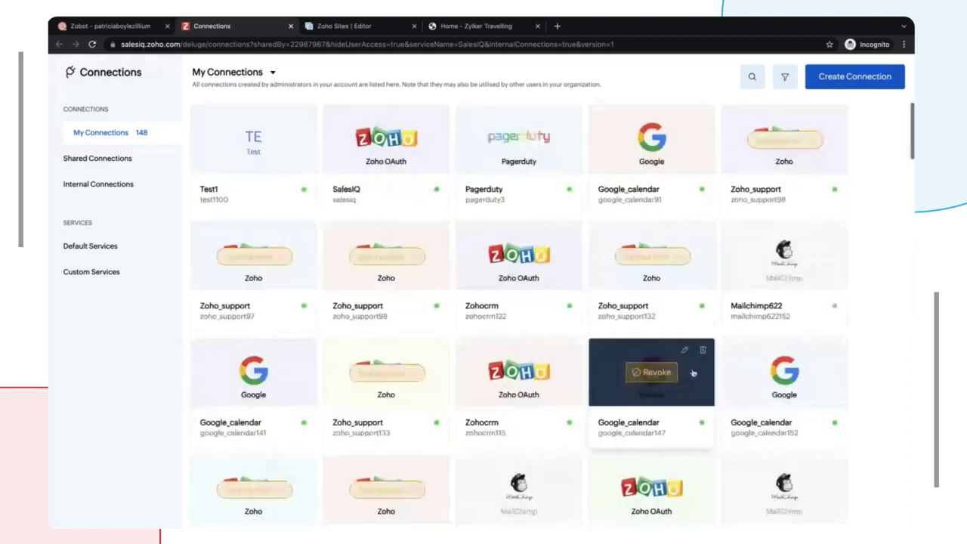
left_click(858, 84)
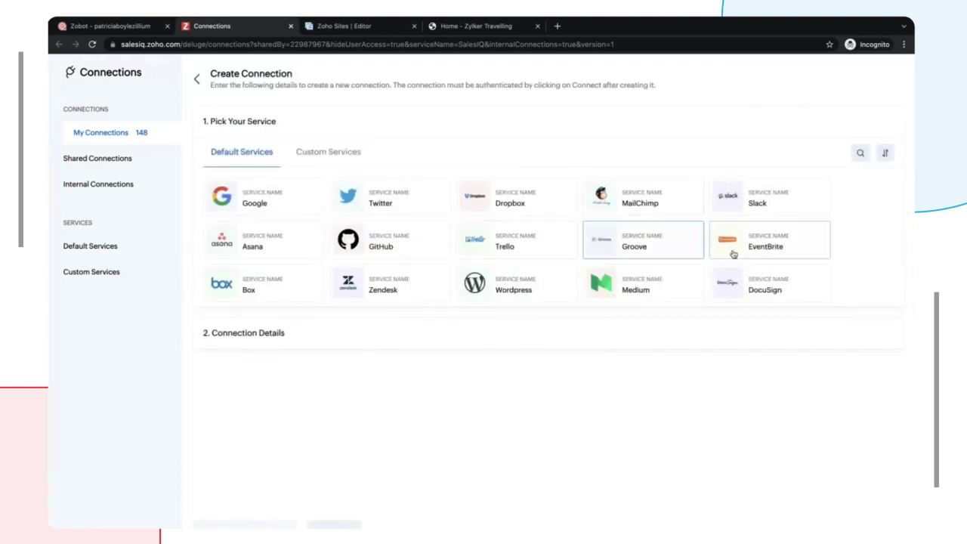
scroll(722, 299, "down", 1)
scroll(718, 298, "down", 5)
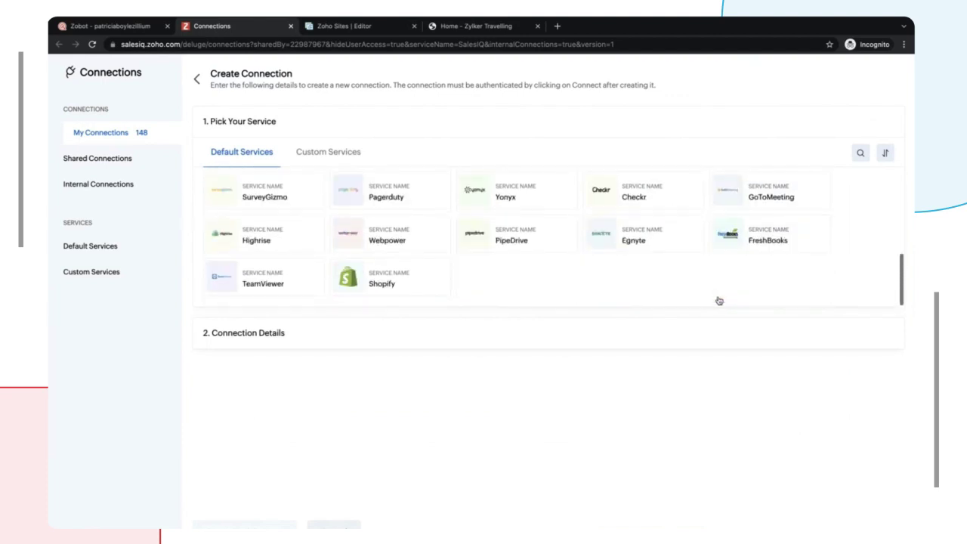
scroll(711, 269, "up", 4)
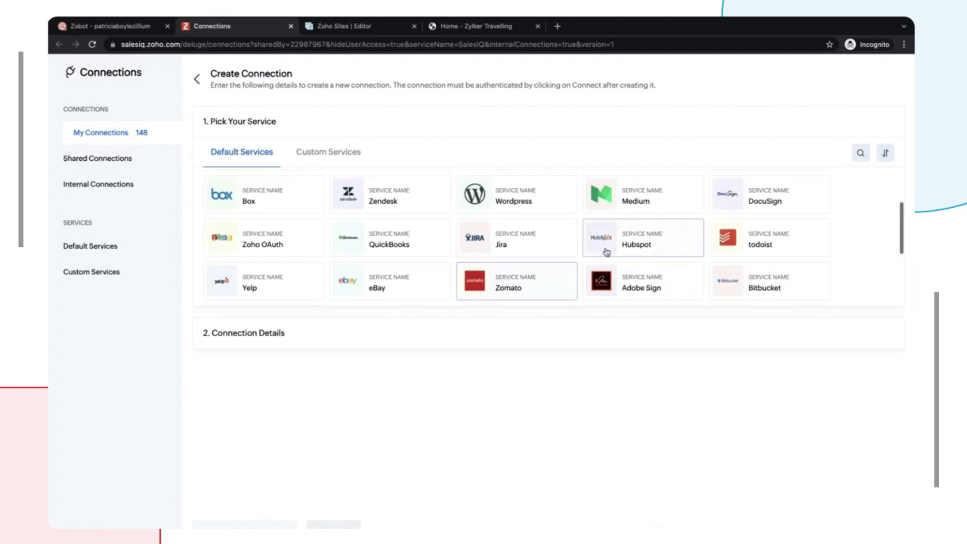
scroll(616, 247, "up", 1)
scroll(618, 247, "up", 1)
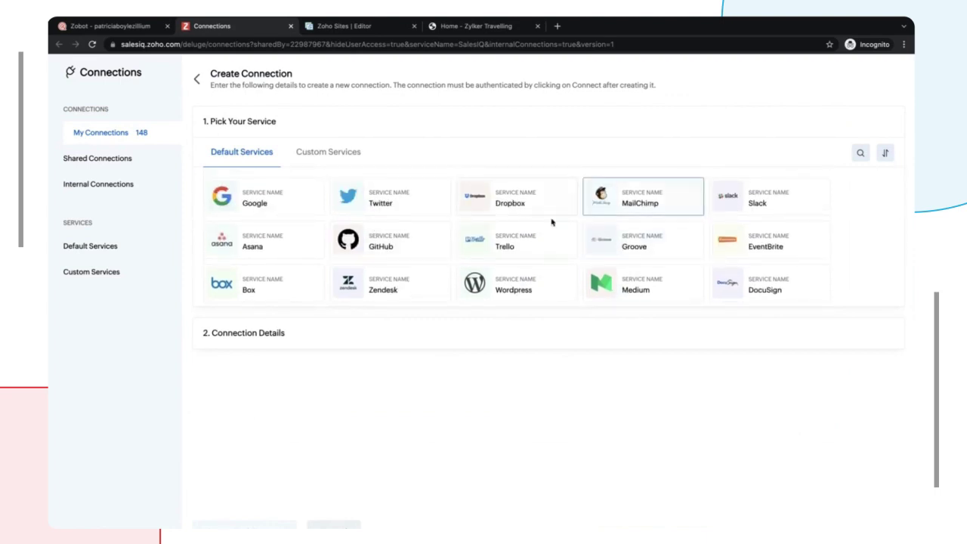
scroll(392, 204, "down", 5)
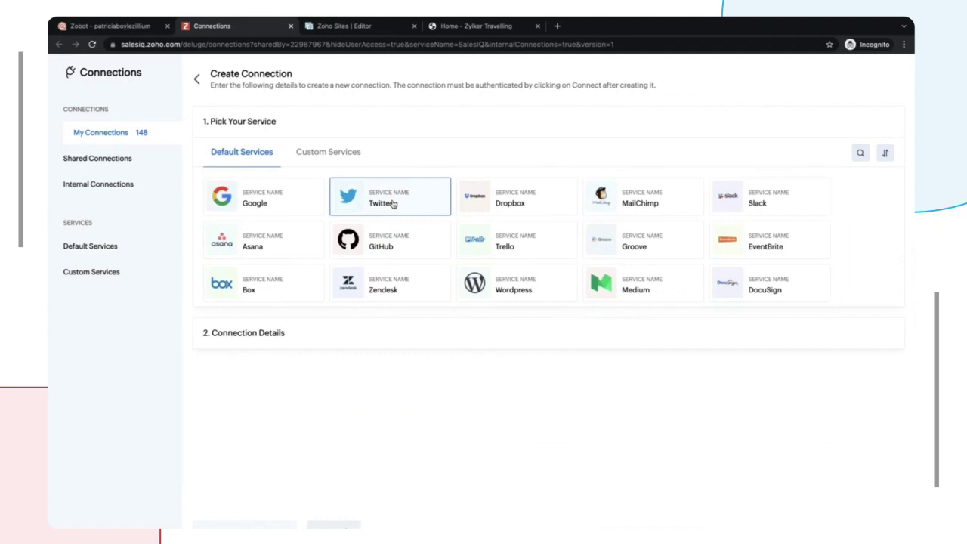
scroll(501, 243, "down", 4)
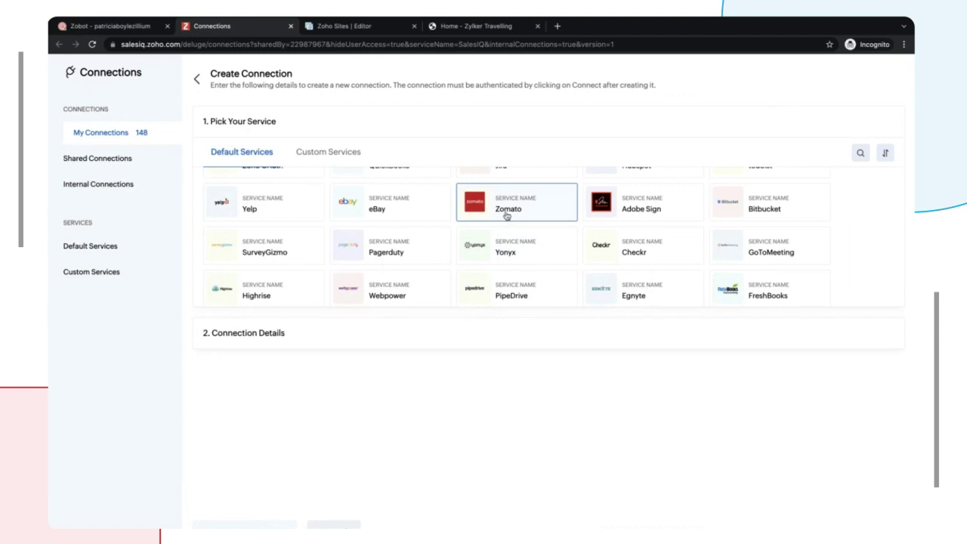
scroll(490, 253, "down", 2)
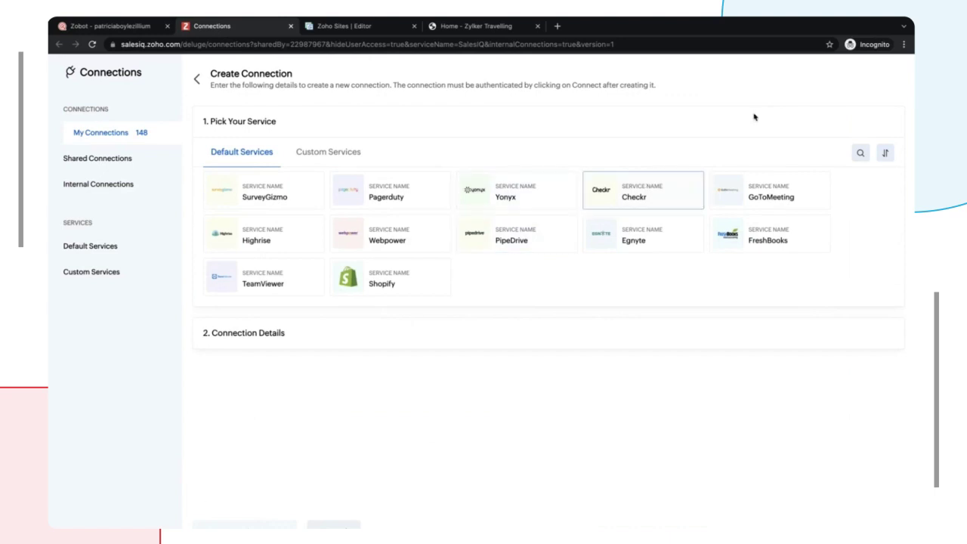
Step: Return to the Zobot script editor and create the Zacky bot with its current handler scripts
left_click(121, 27)
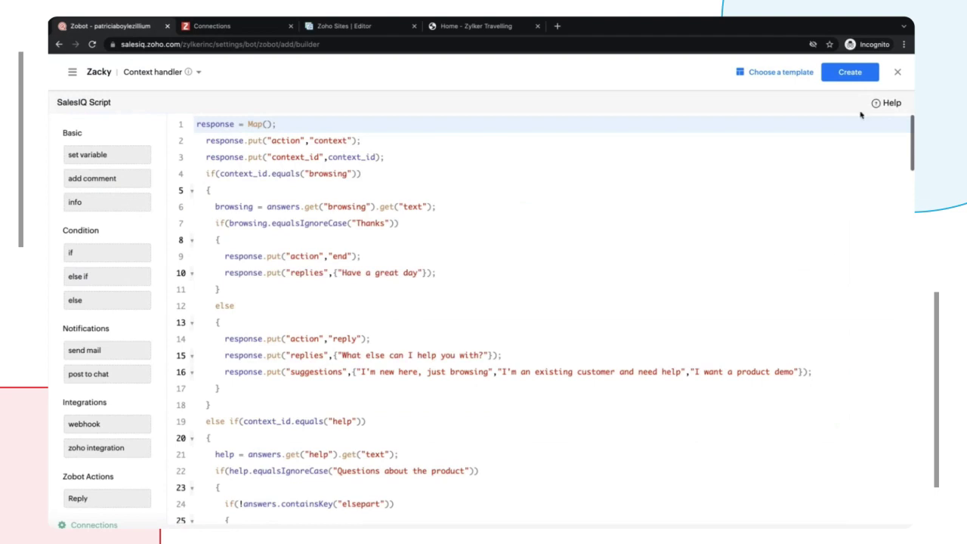
left_click(839, 74)
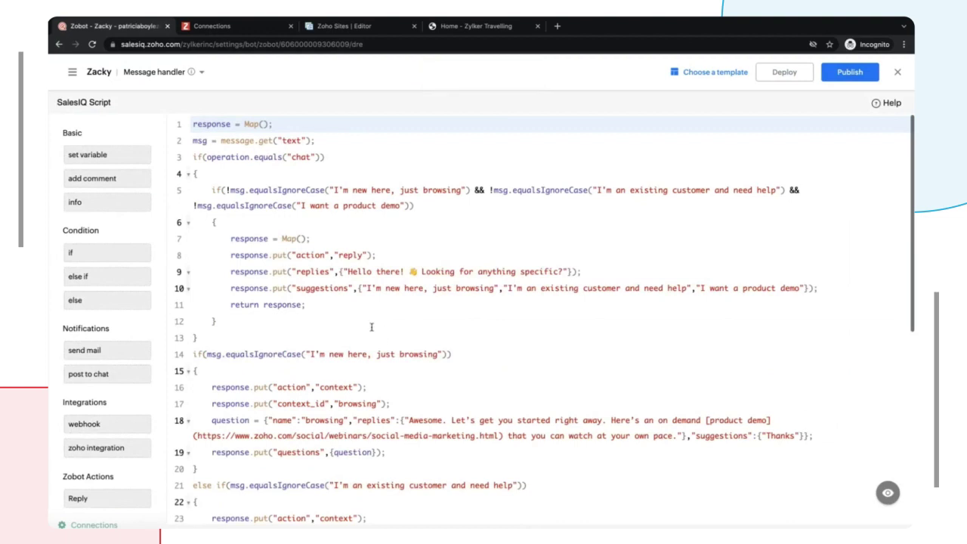
left_click(244, 321)
left_click(333, 335)
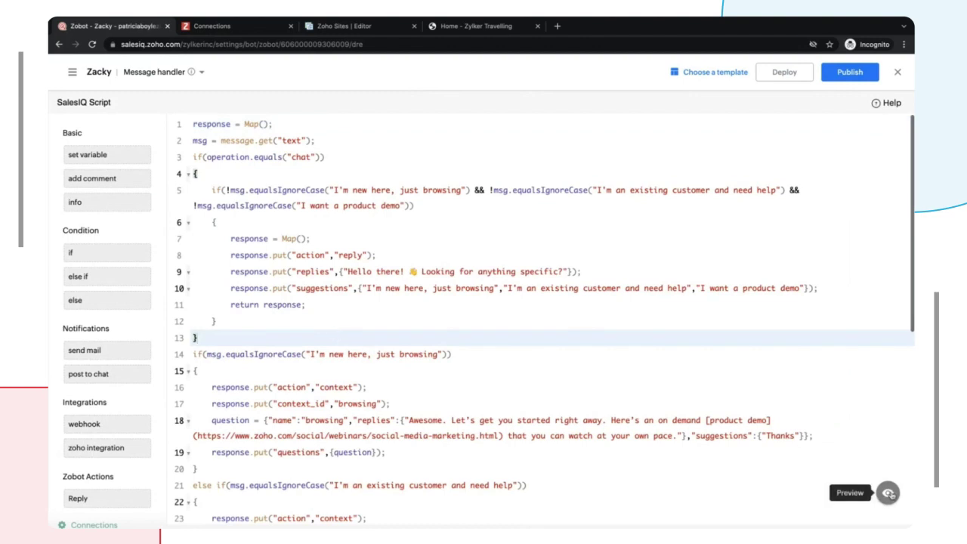
Step: Test the bot in preview with the reply "I'm an existing customer and need help" and publish it
left_click(888, 493)
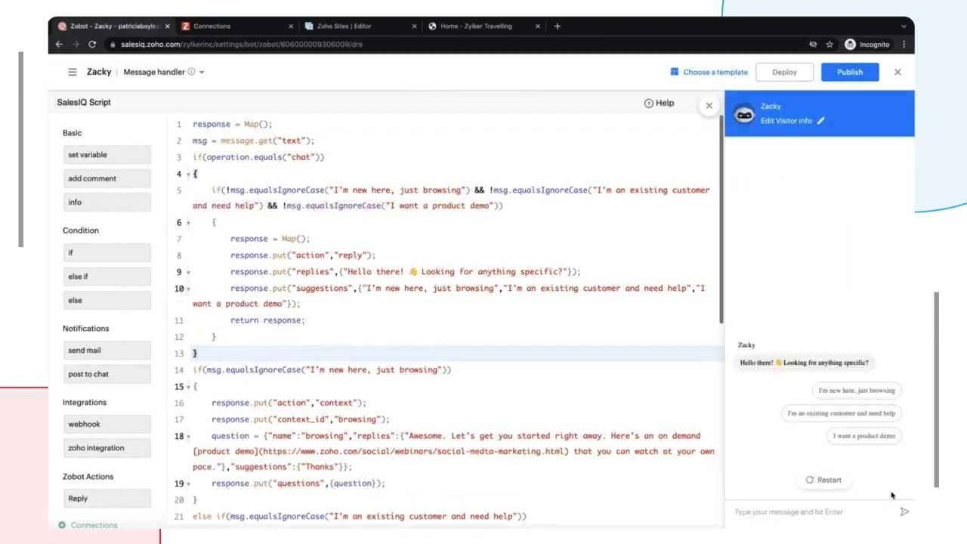
left_click(851, 413)
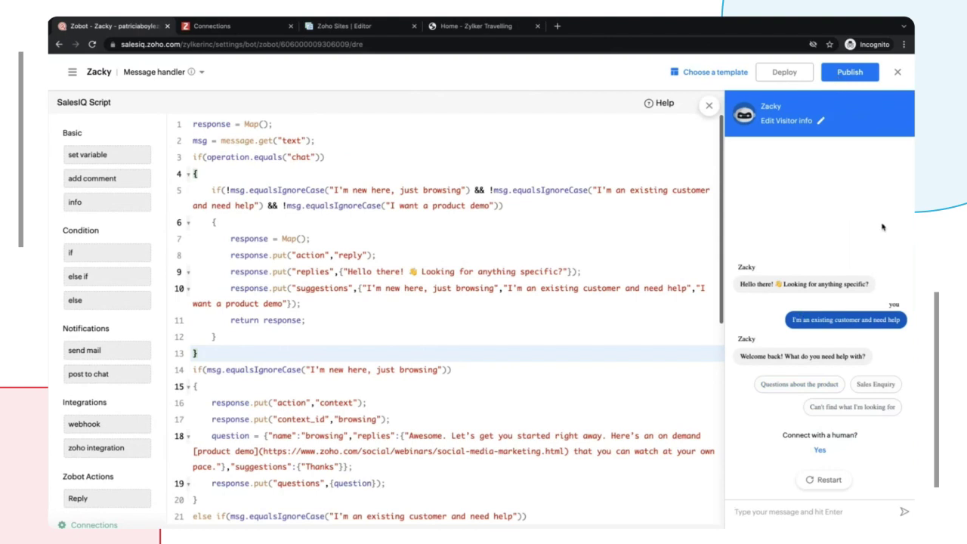
left_click(854, 75)
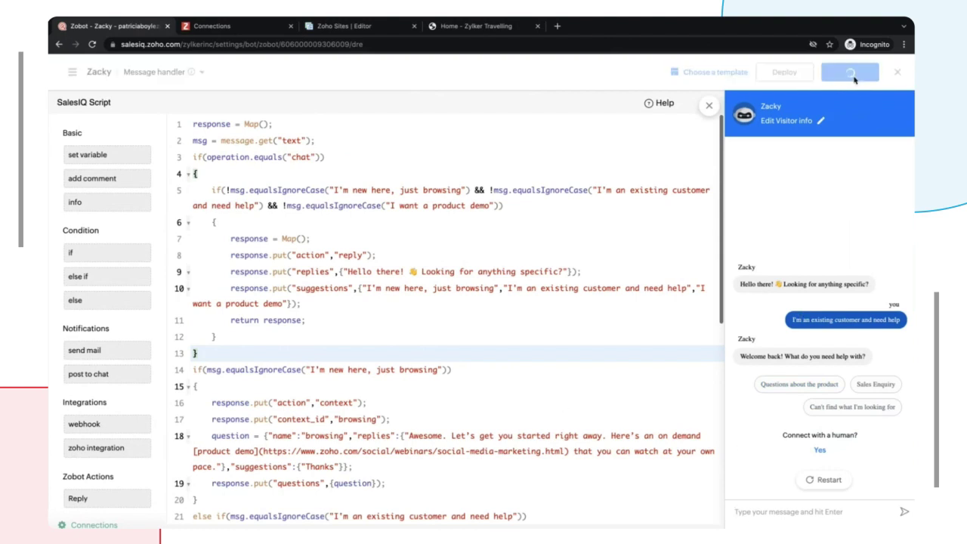